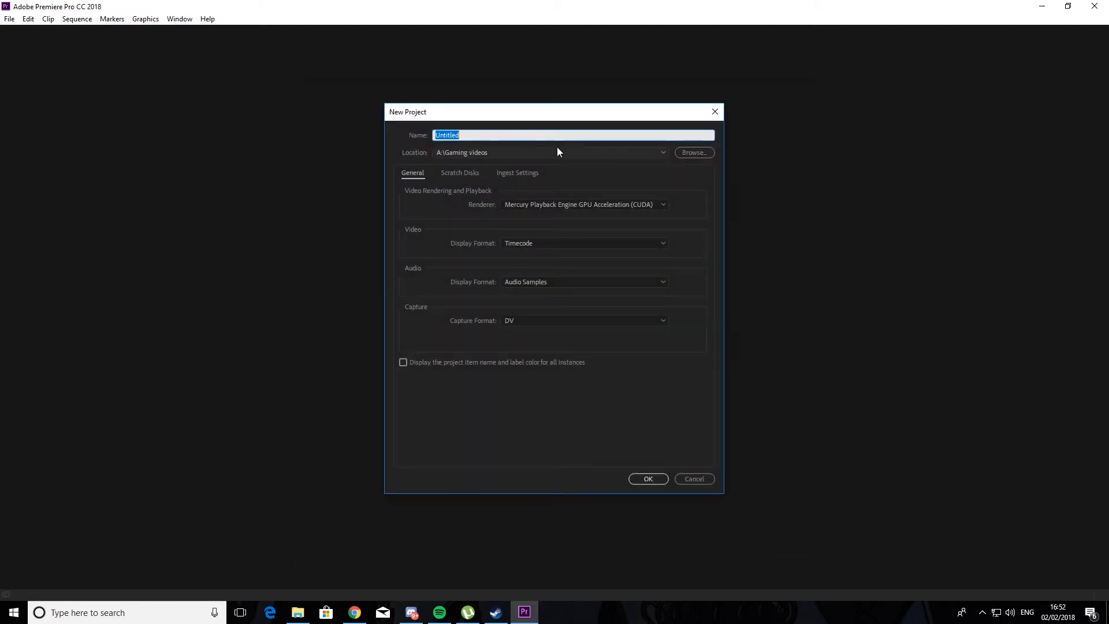
Create a new project named Tutorial Video in the A:\Gaming videos location
click(519, 158)
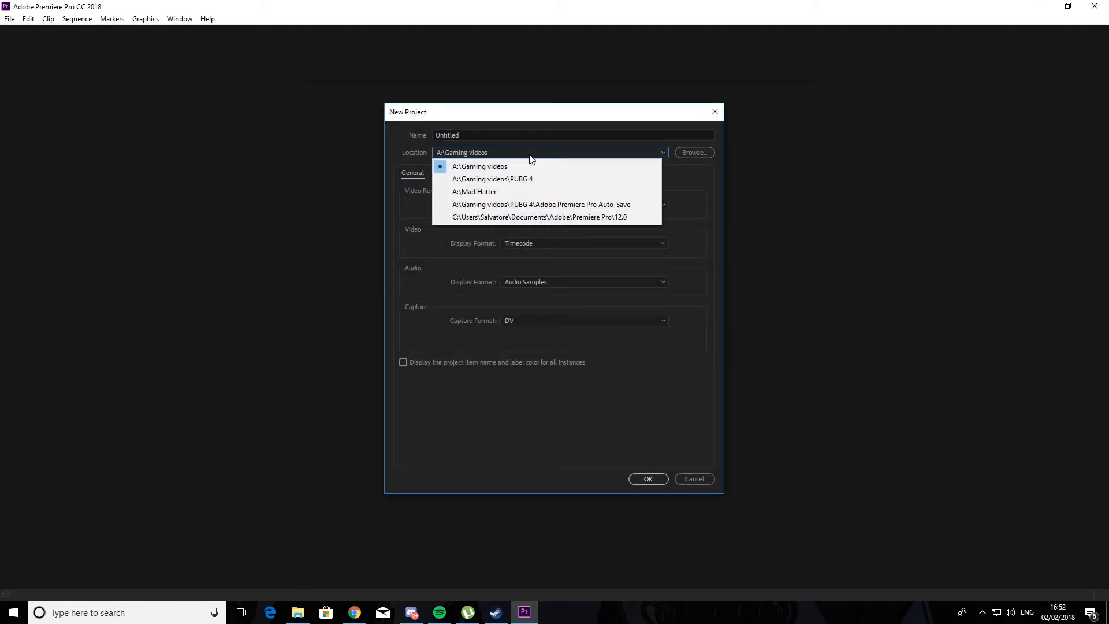
click(614, 416)
drag(474, 140, 387, 128)
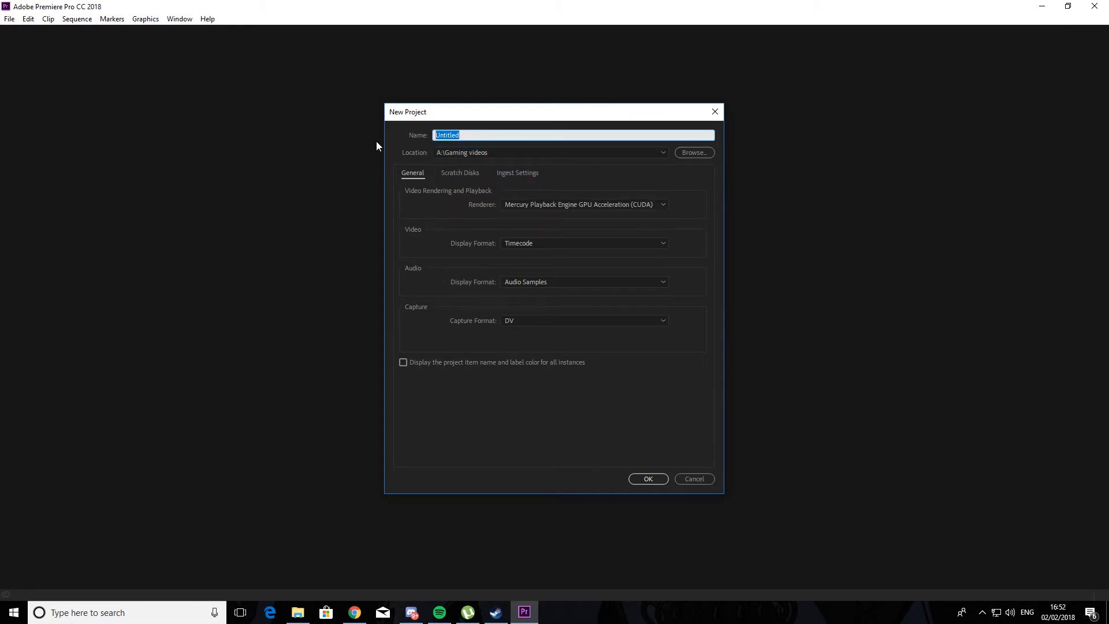
key(BackSpace)
text(Tutori)
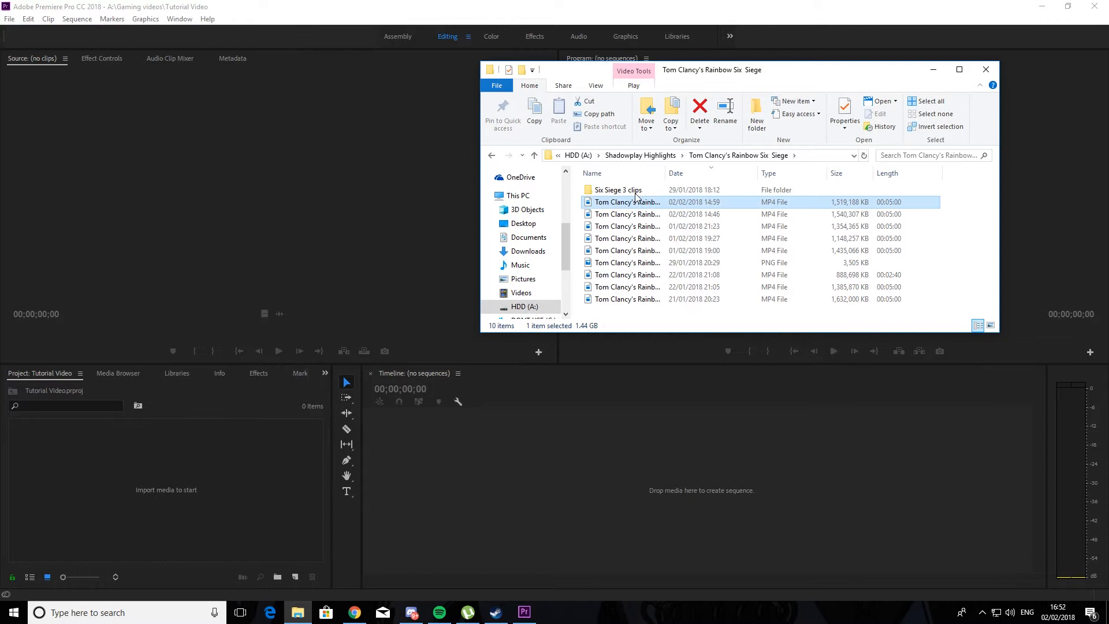
Open the Six Siege 3 clips folder and select all of its video clips for import
ctrl+scroll(639, 194, up, 2)
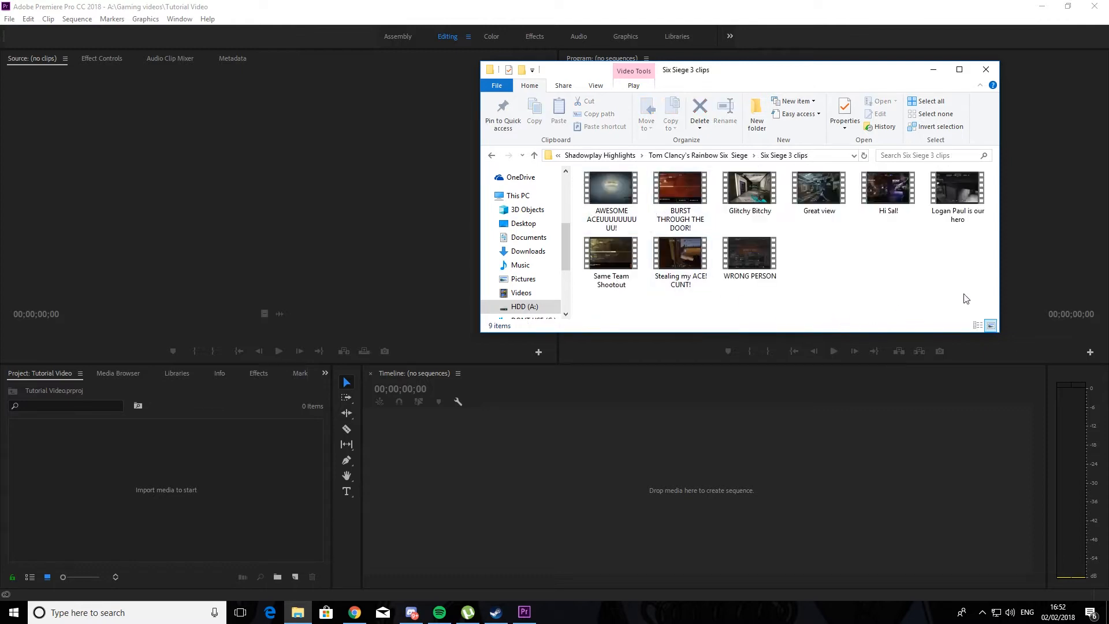
drag(900, 302, 606, 181)
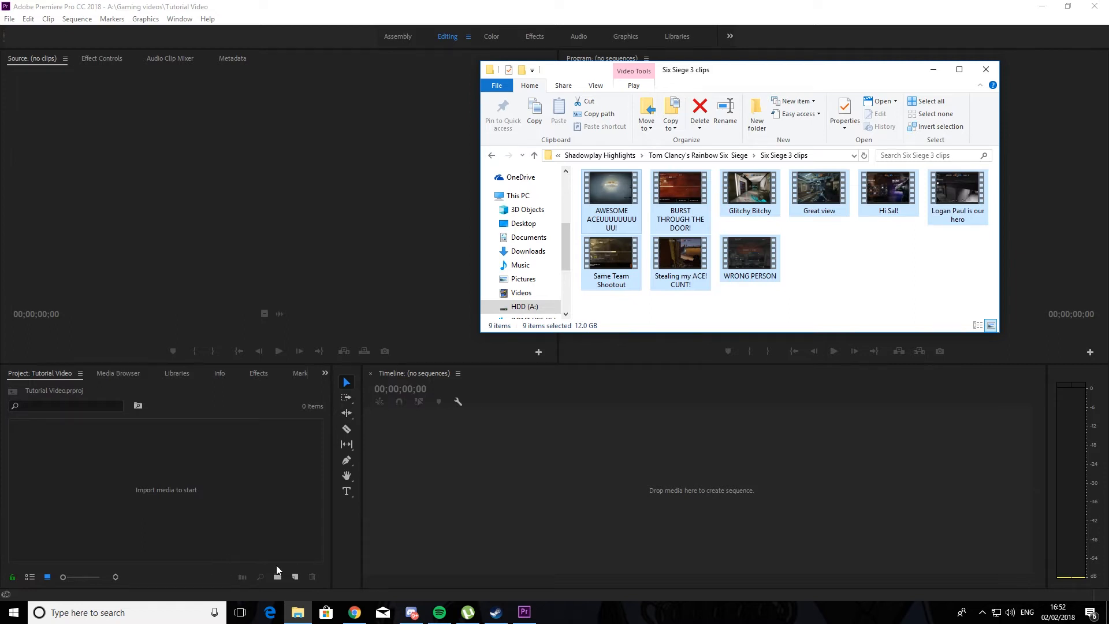
click(277, 547)
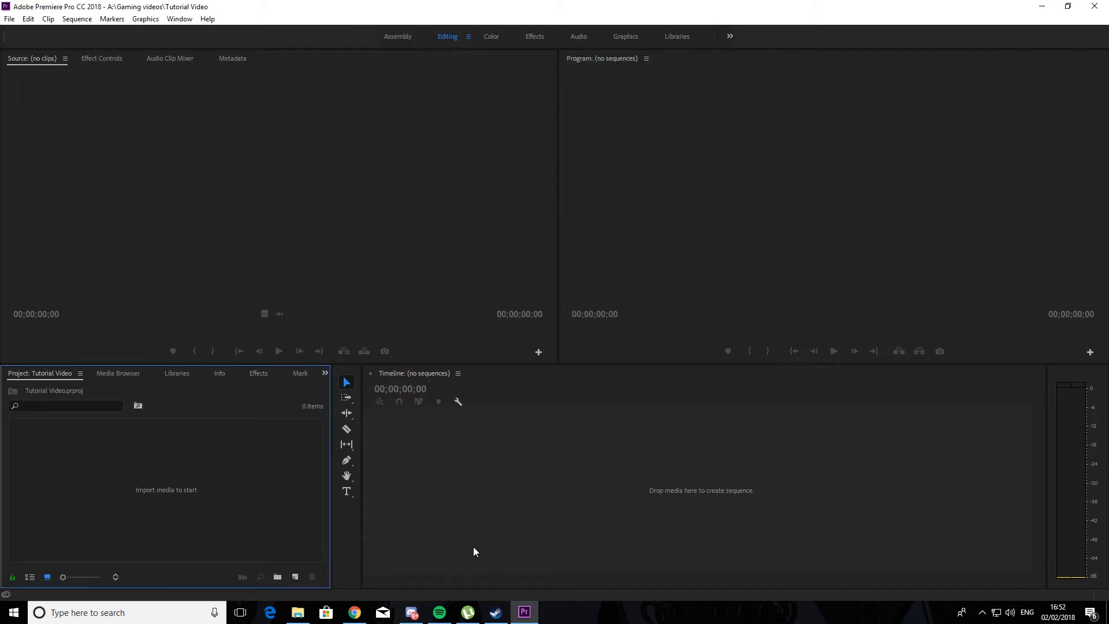
Create a bin named Footage in the project and open it
click(277, 577)
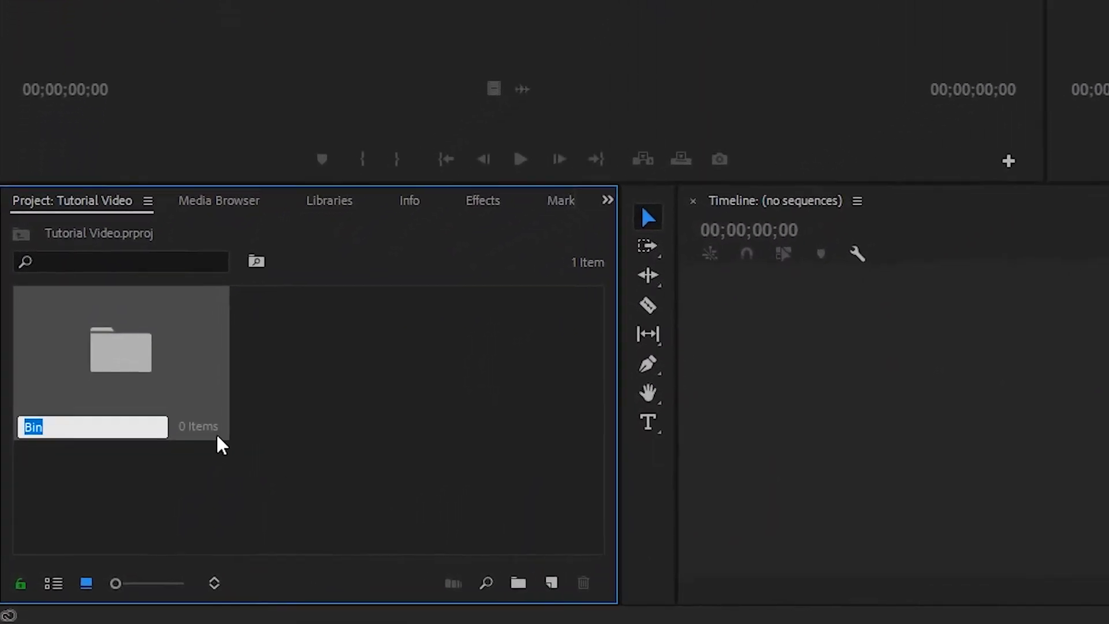
key(BackSpace)
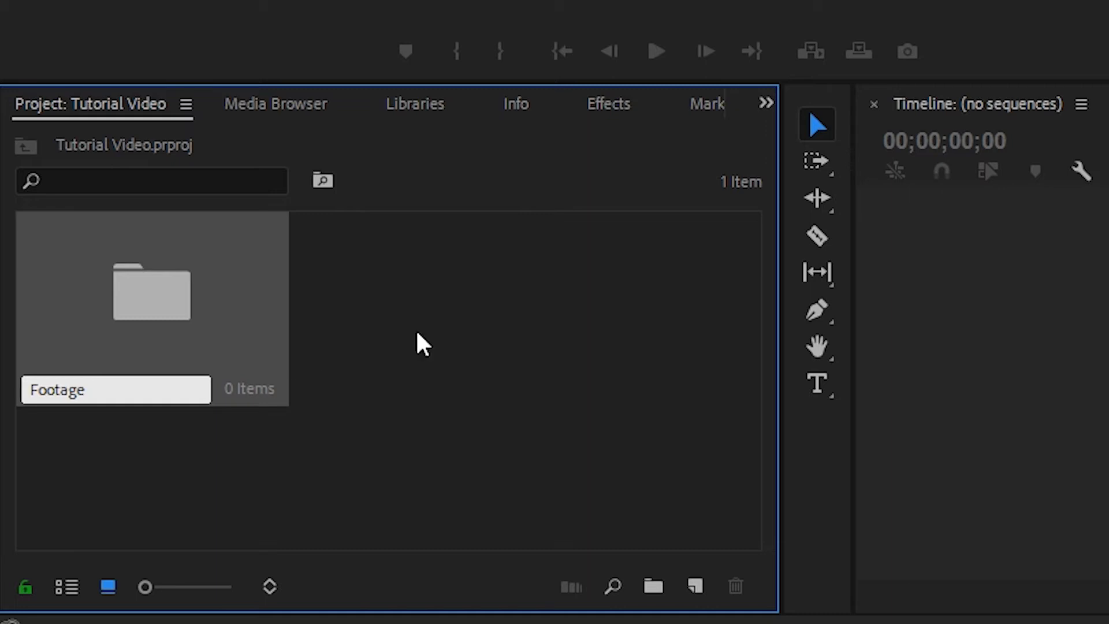
click(423, 345)
double_click(246, 347)
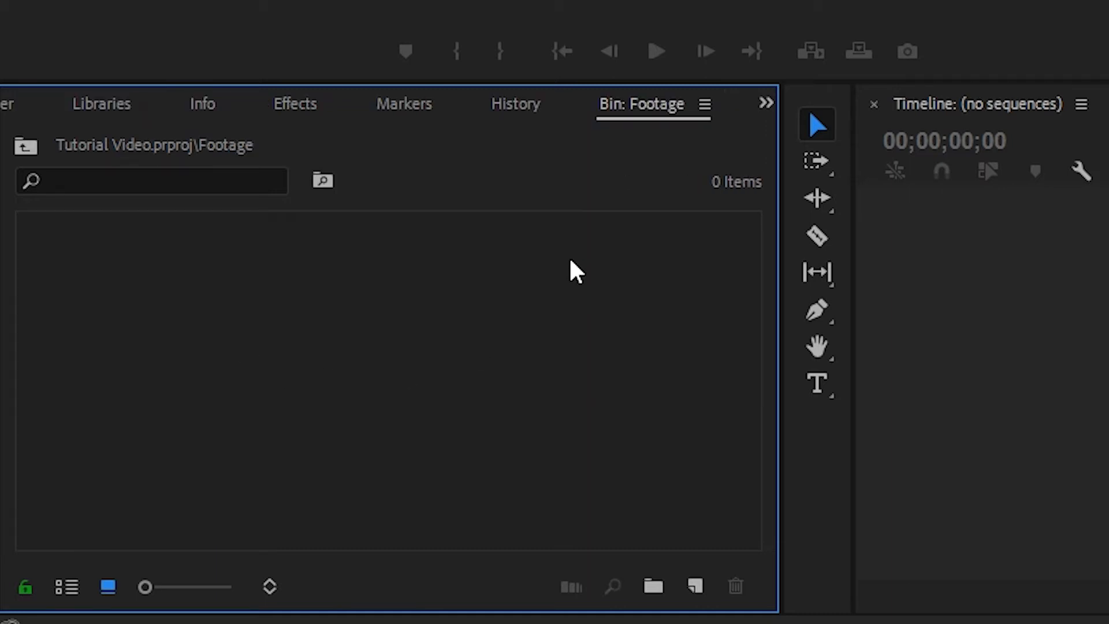
Import all the selected clips from the Six Siege 3 clips folder into the Footage bin
click(533, 611)
drag(750, 257, 265, 457)
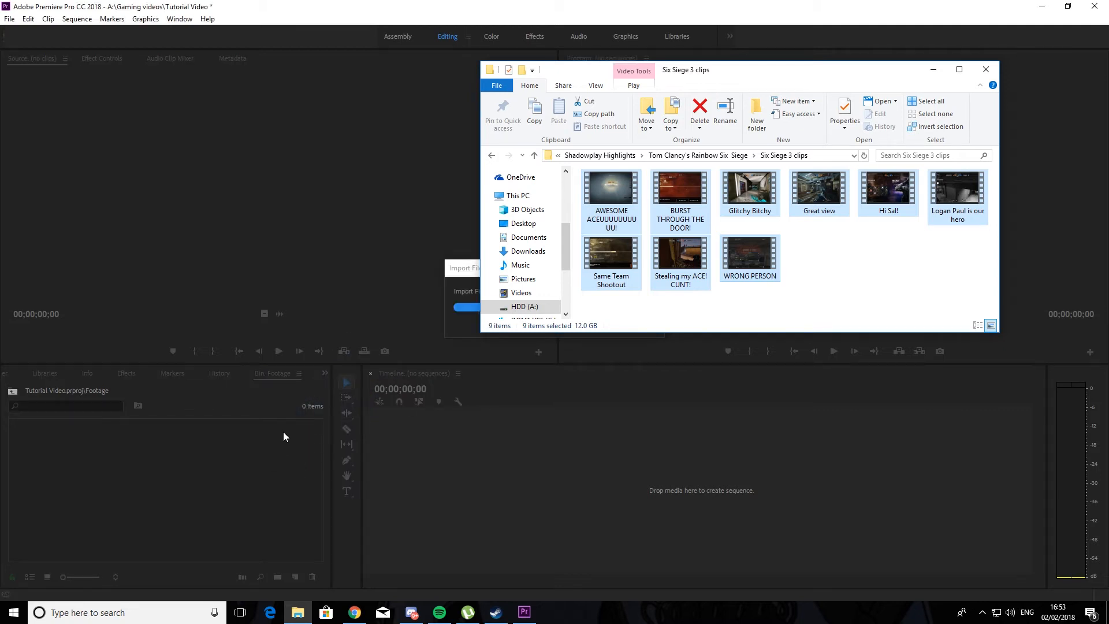
click(274, 523)
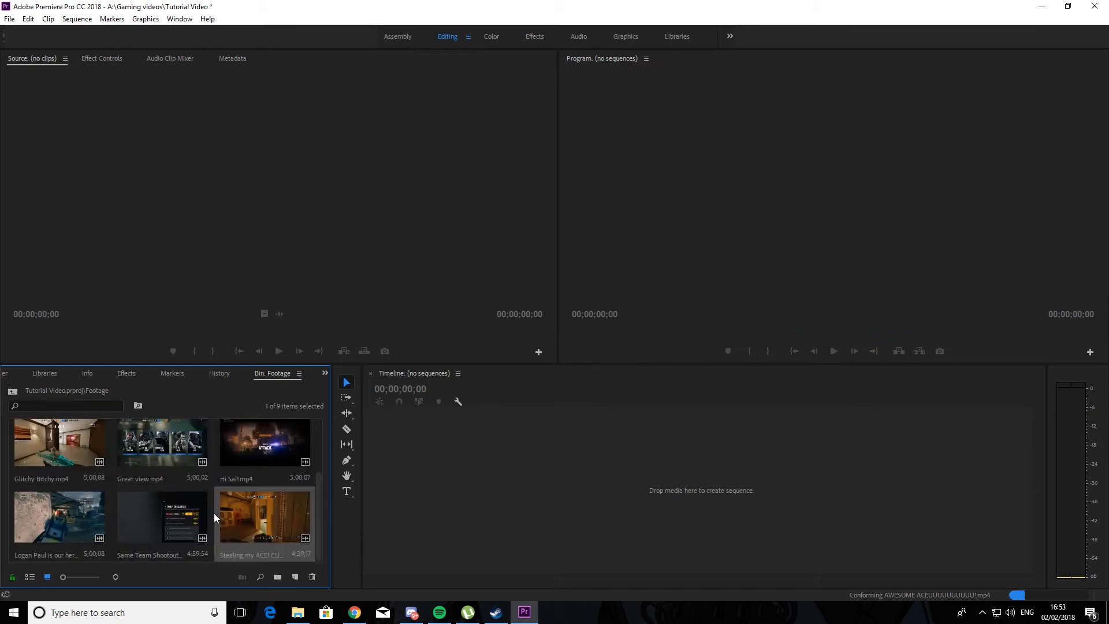
Load WRONG PERSON.mp4 into the Source monitor and scrub and play it to about 00:03:41
scroll(64, 474, up, 2)
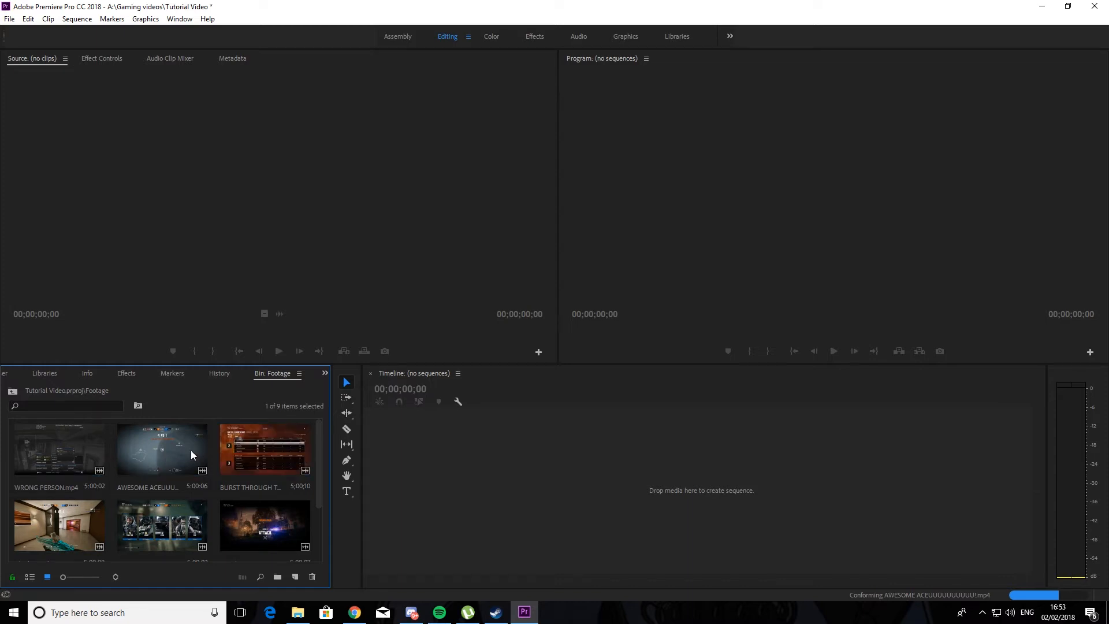
double_click(75, 452)
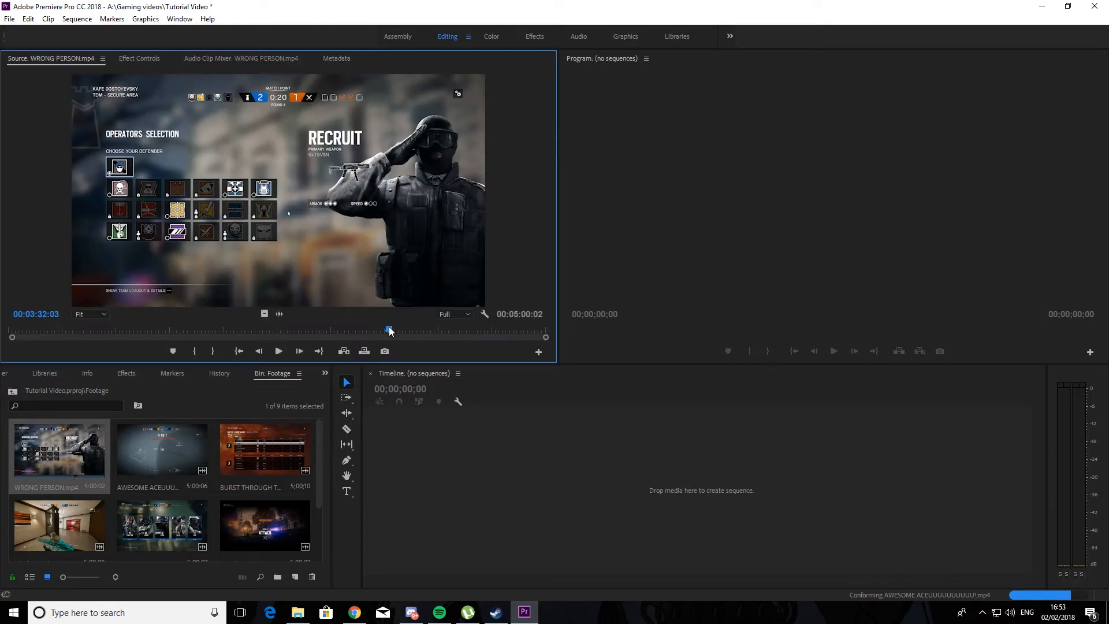
drag(389, 330, 396, 329)
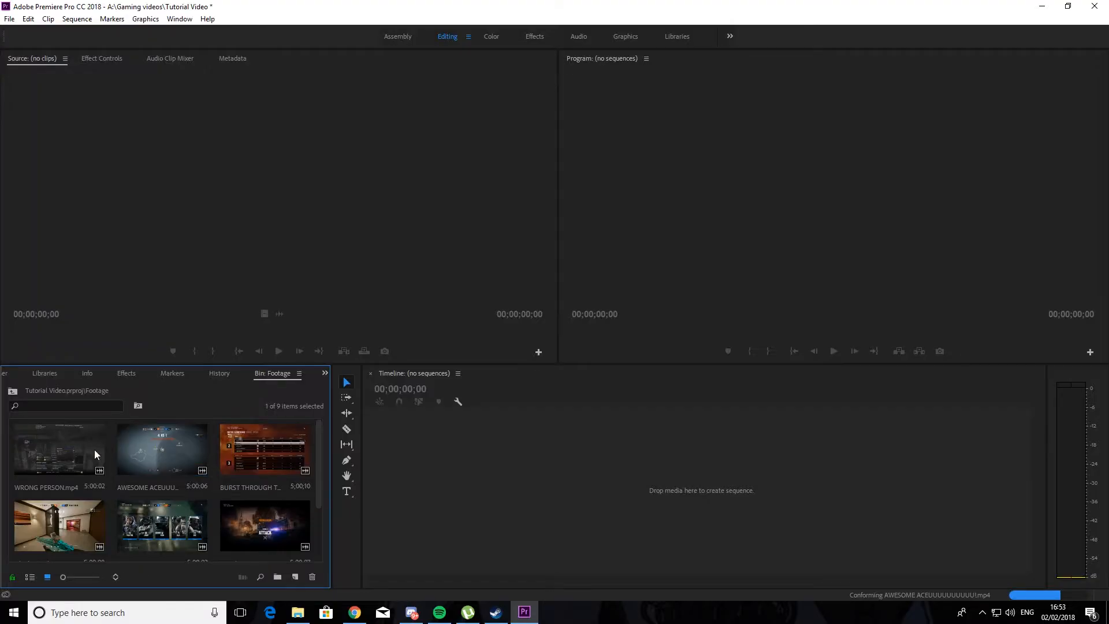
click(75, 452)
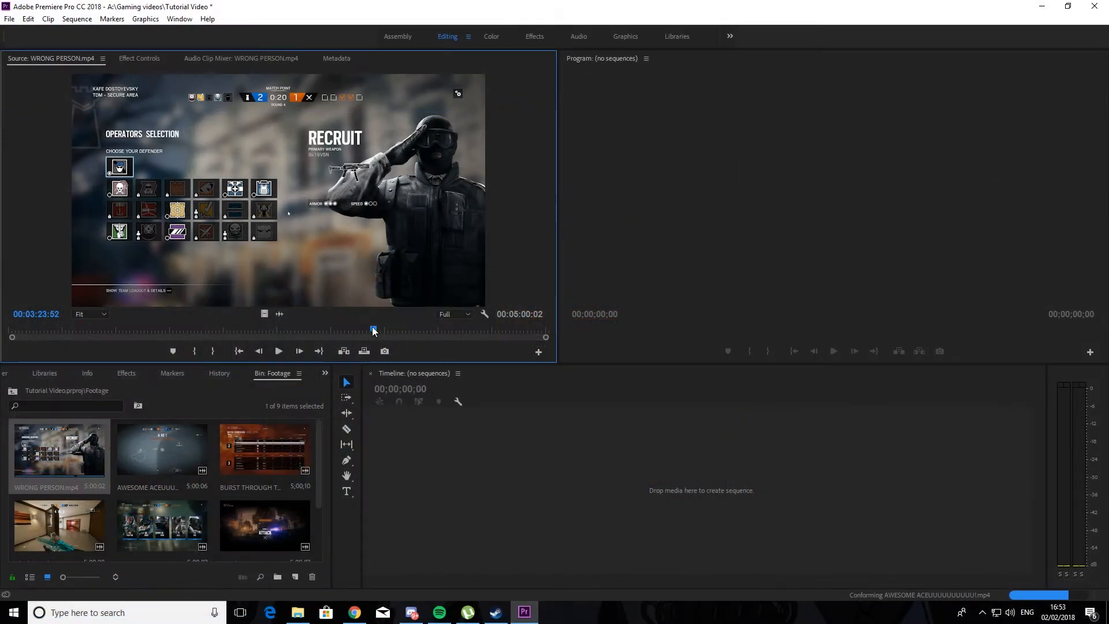
drag(390, 330, 402, 330)
key(space)
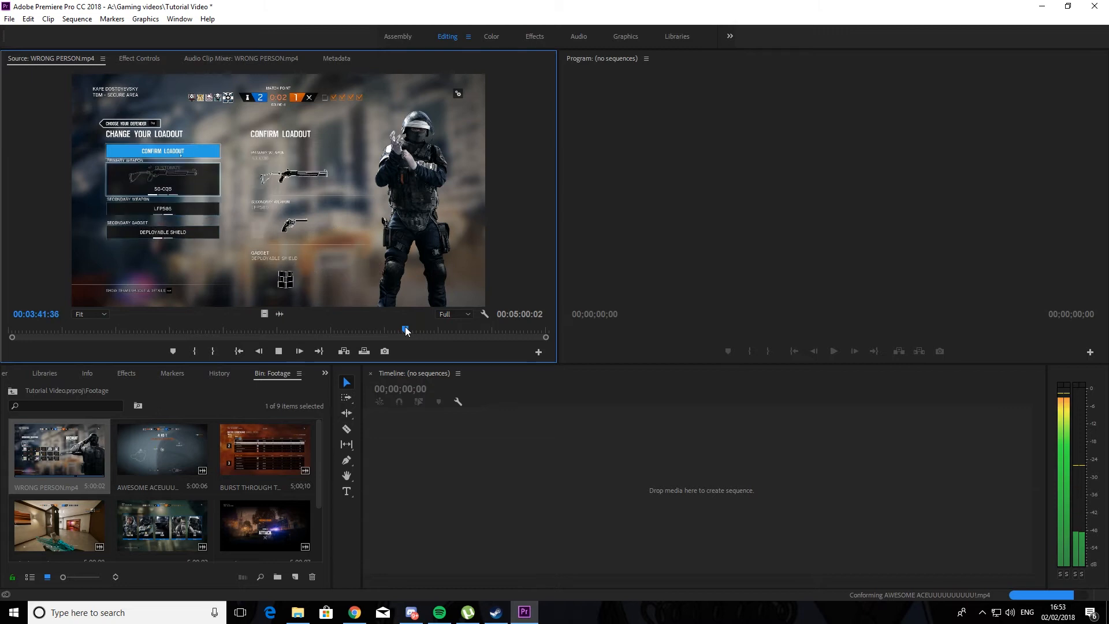
key(space)
Lower the editing program's playback volume in the Windows Volume Mixer and close the mixer
right_click(999, 613)
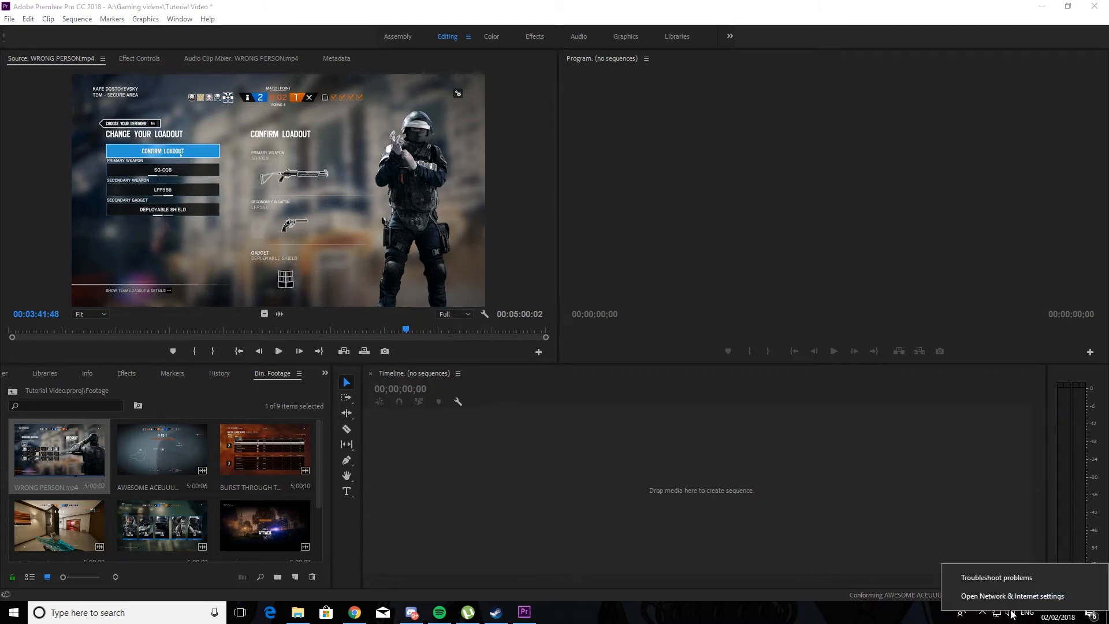
right_click(1015, 615)
click(1008, 531)
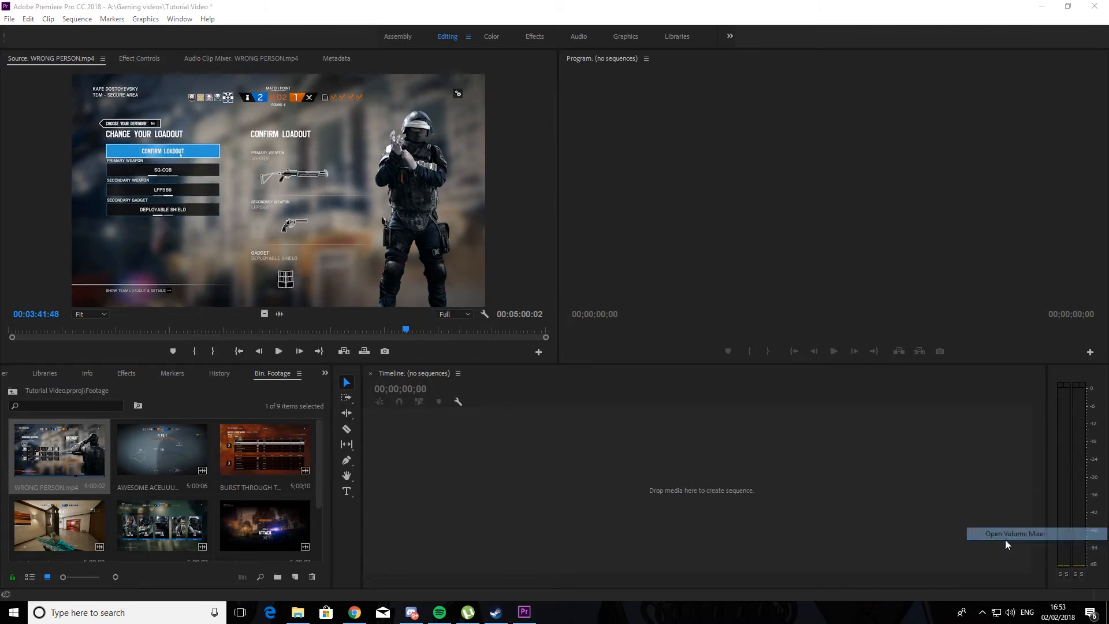
drag(953, 585, 1038, 585)
drag(1060, 484, 1067, 517)
click(1096, 407)
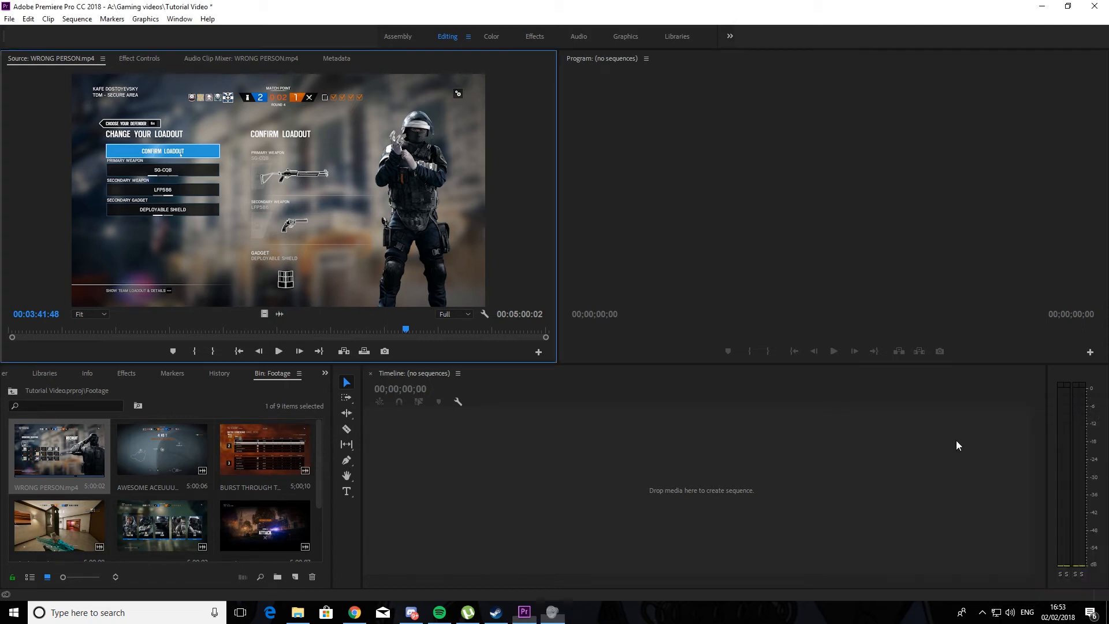
Play and scrub WRONG PERSON.mp4 forward to the barricade scene around 00:04:38 to find the highlight
click(282, 349)
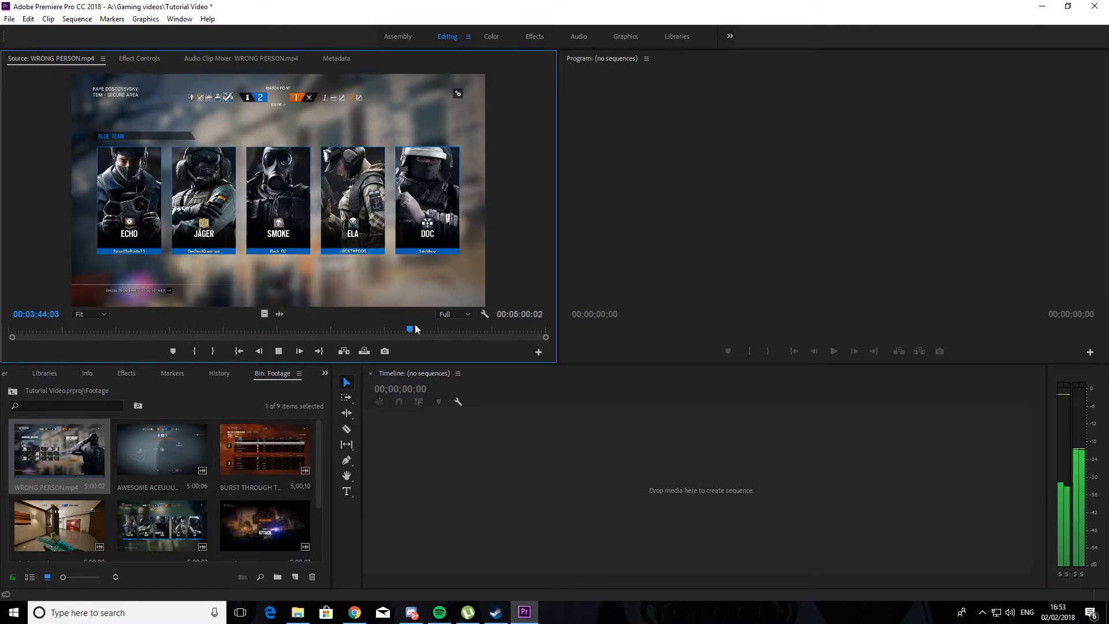
drag(411, 326, 438, 331)
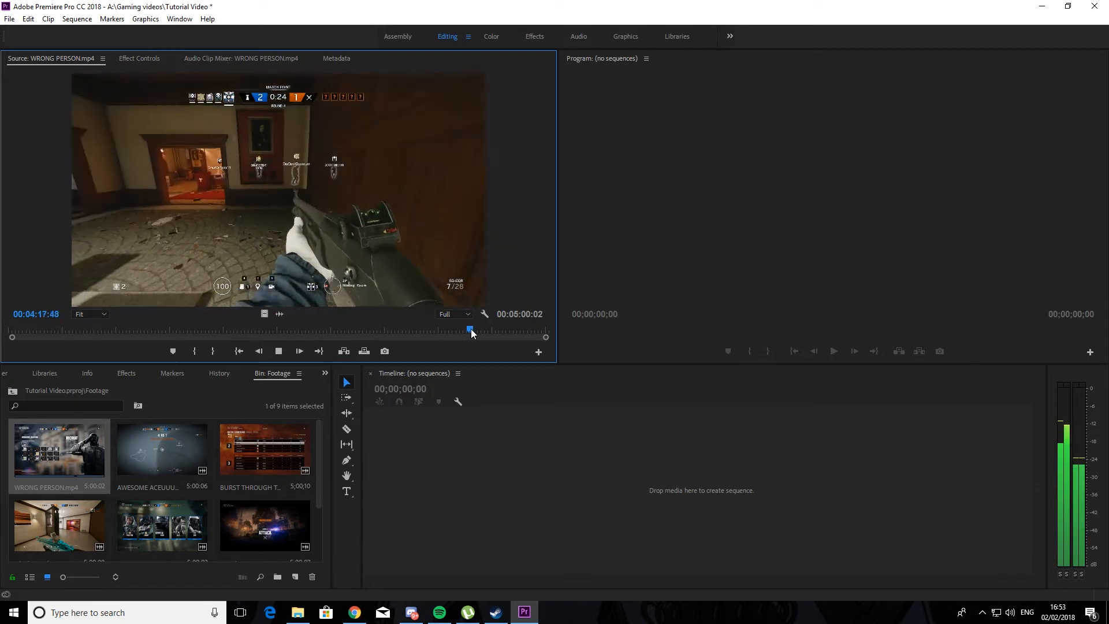
mouse_move(471, 329)
mouse_down()
mouse_move(500, 330)
mouse_move(480, 331)
mouse_up()
key(space)
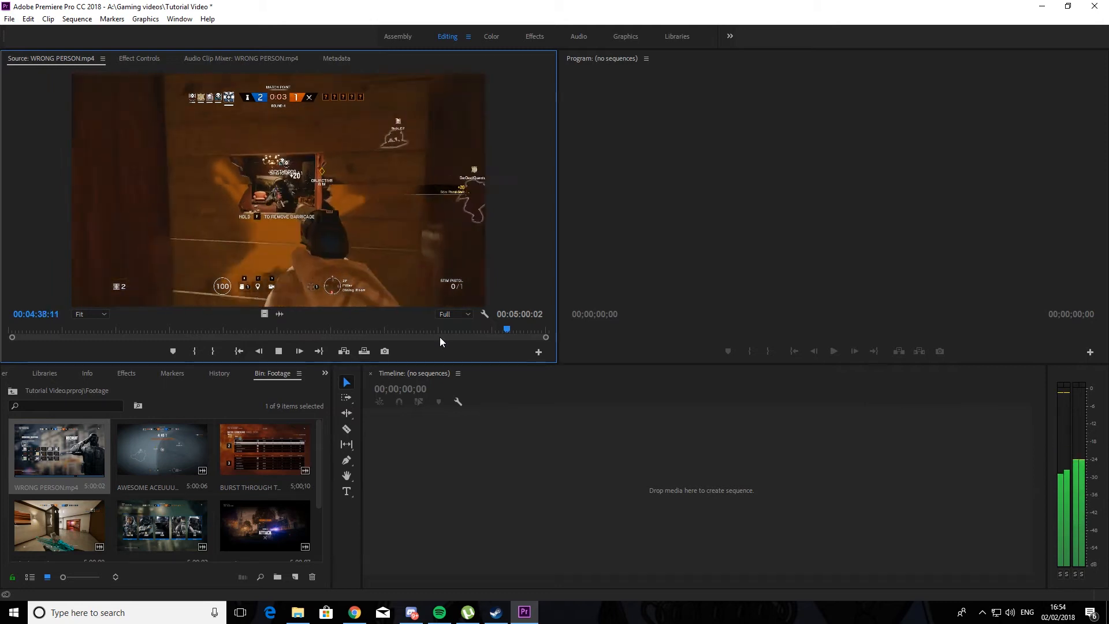
key(space)
key(space)
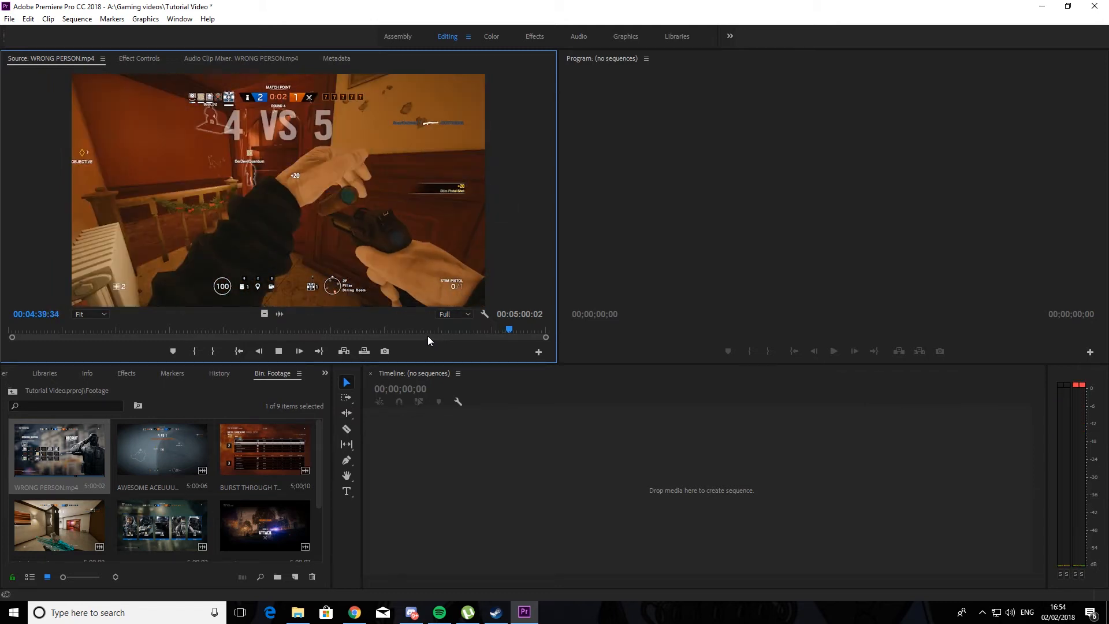
Rewind WRONG PERSON.mp4 and mark an in point at about 00:04:31 and an out point for a 00:00:16:23 section
key(j)
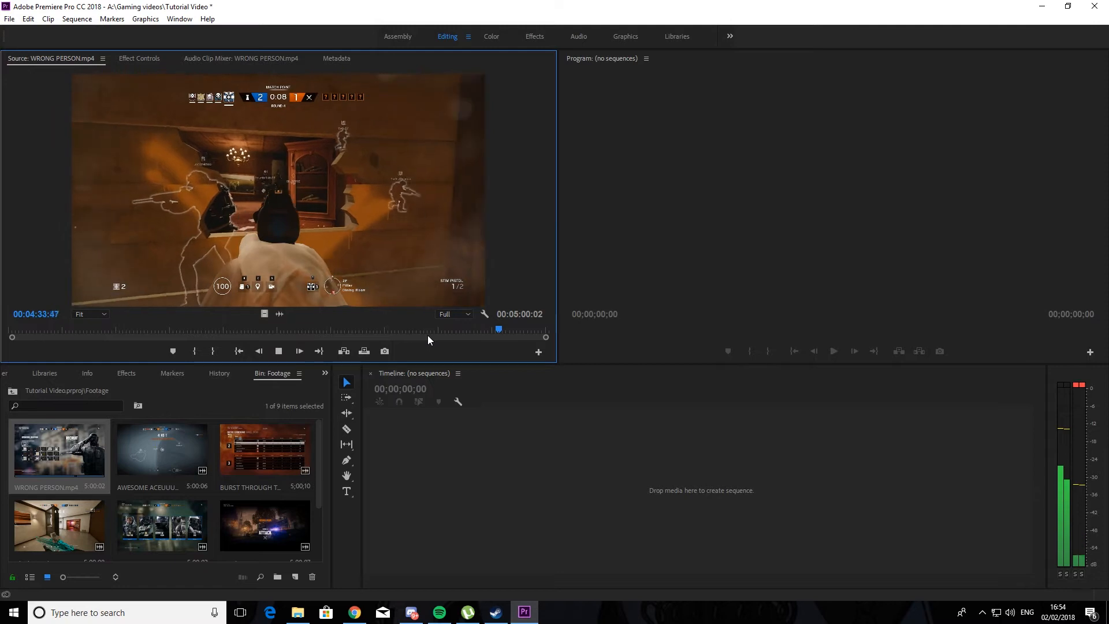
key(k)
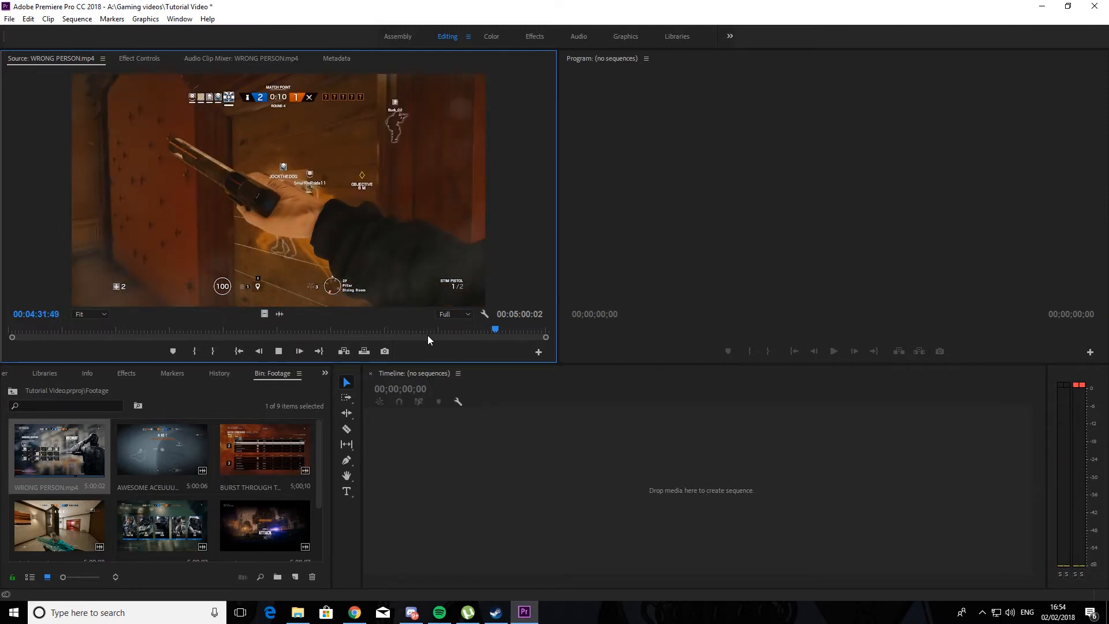
key(k)
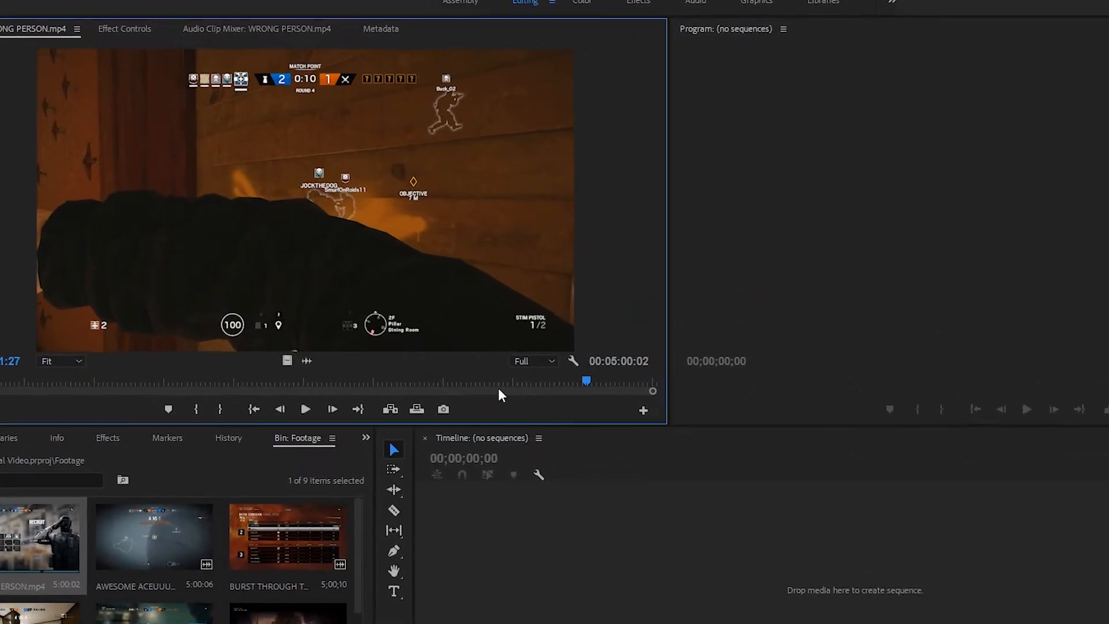
key(i)
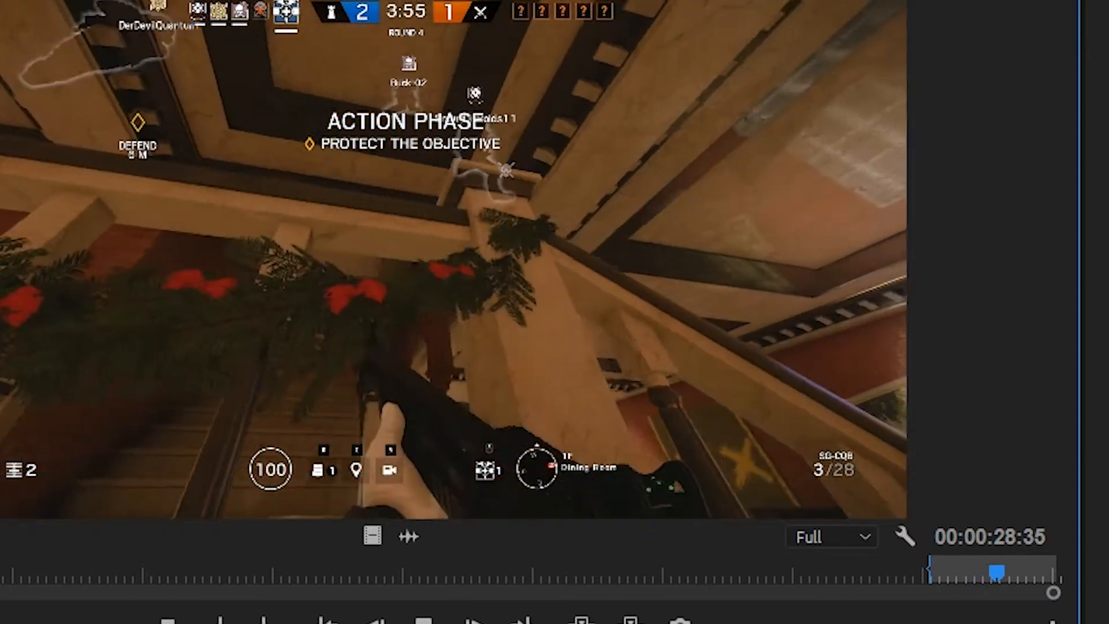
key(o)
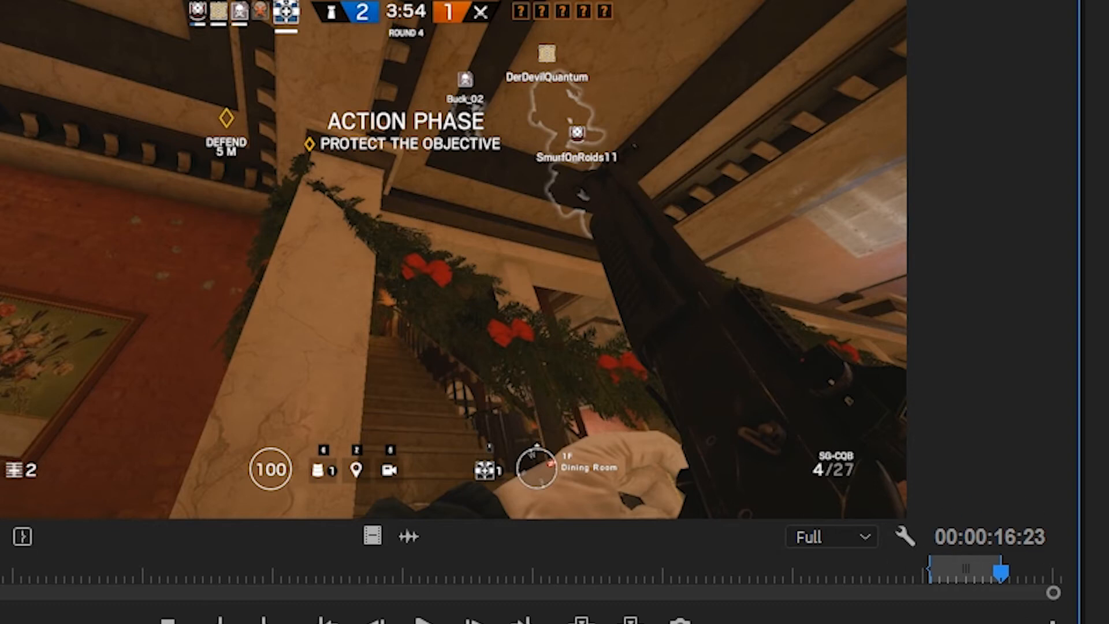
Review the footage within the marked section of WRONG PERSON.mp4
drag(995, 581, 946, 586)
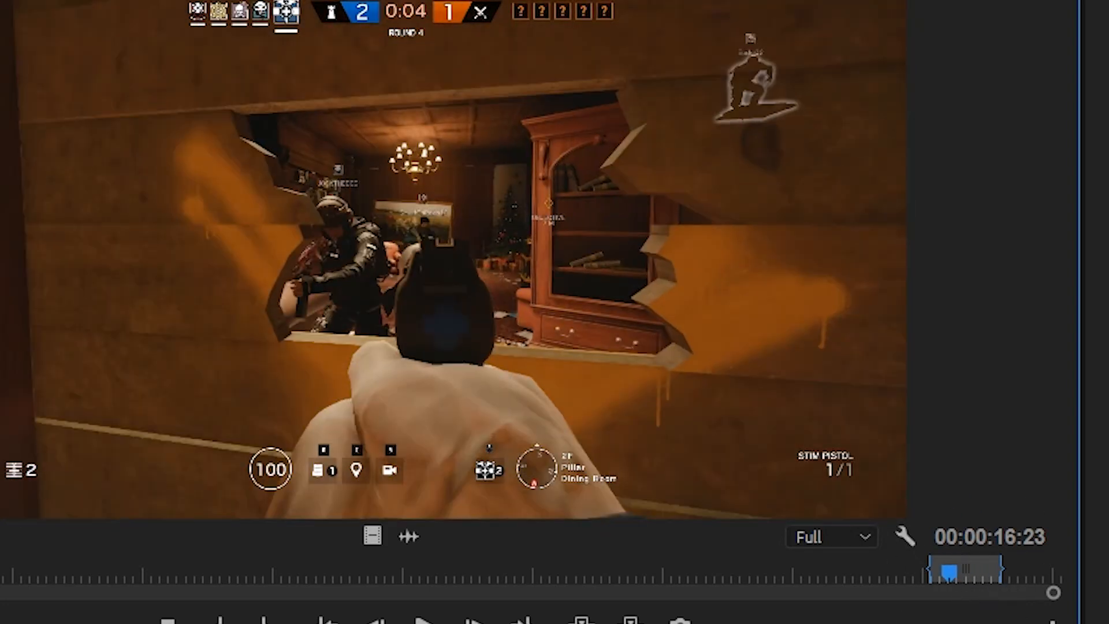
click(500, 465)
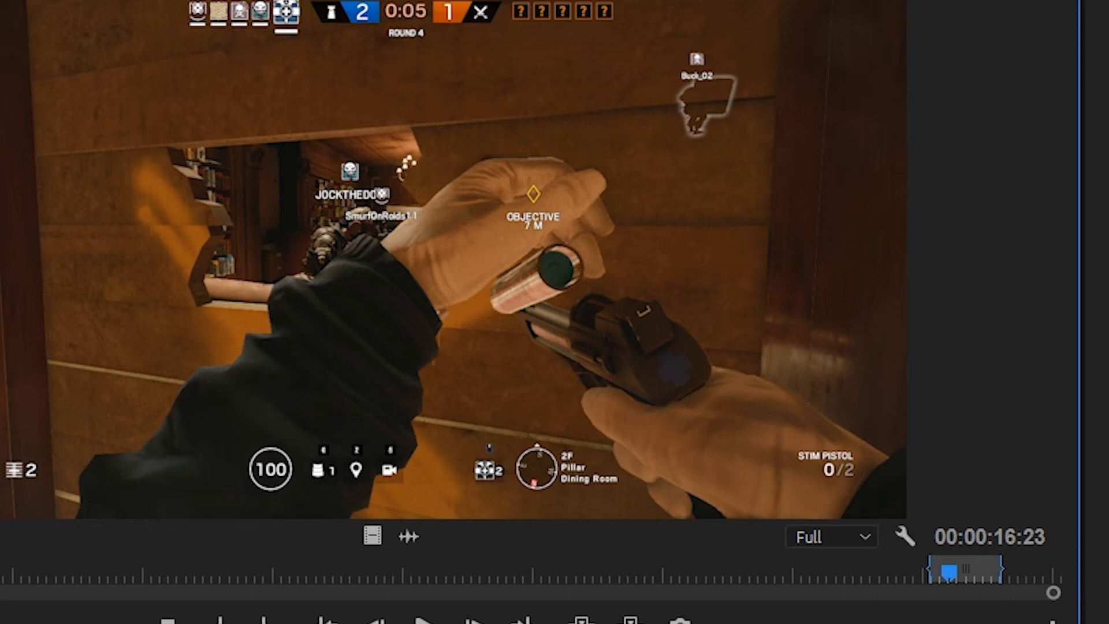
drag(500, 464, 501, 623)
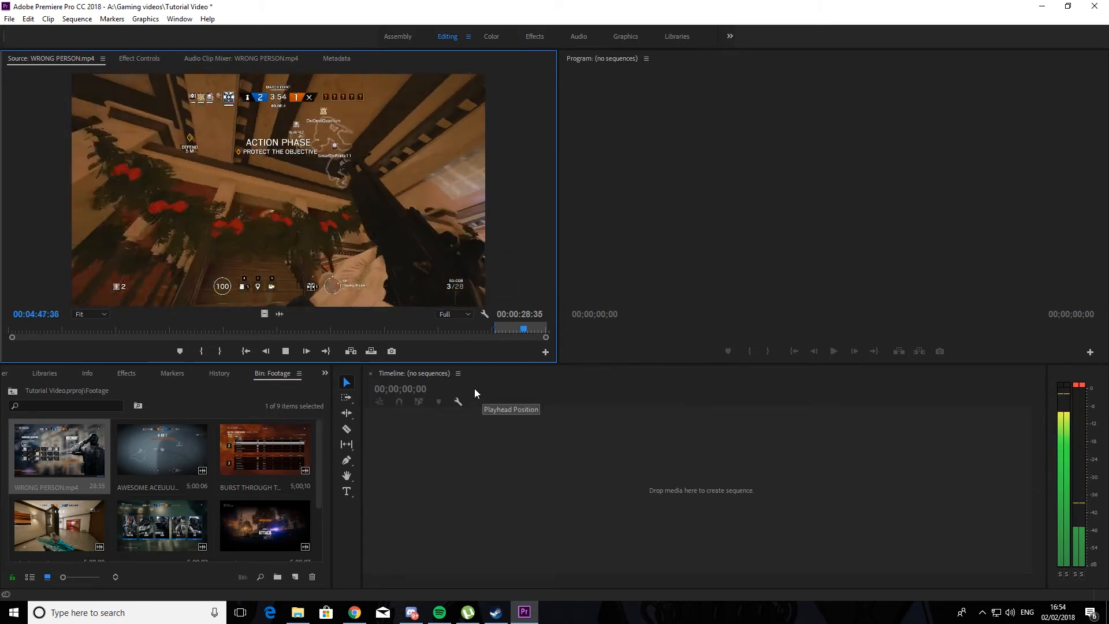
key(space)
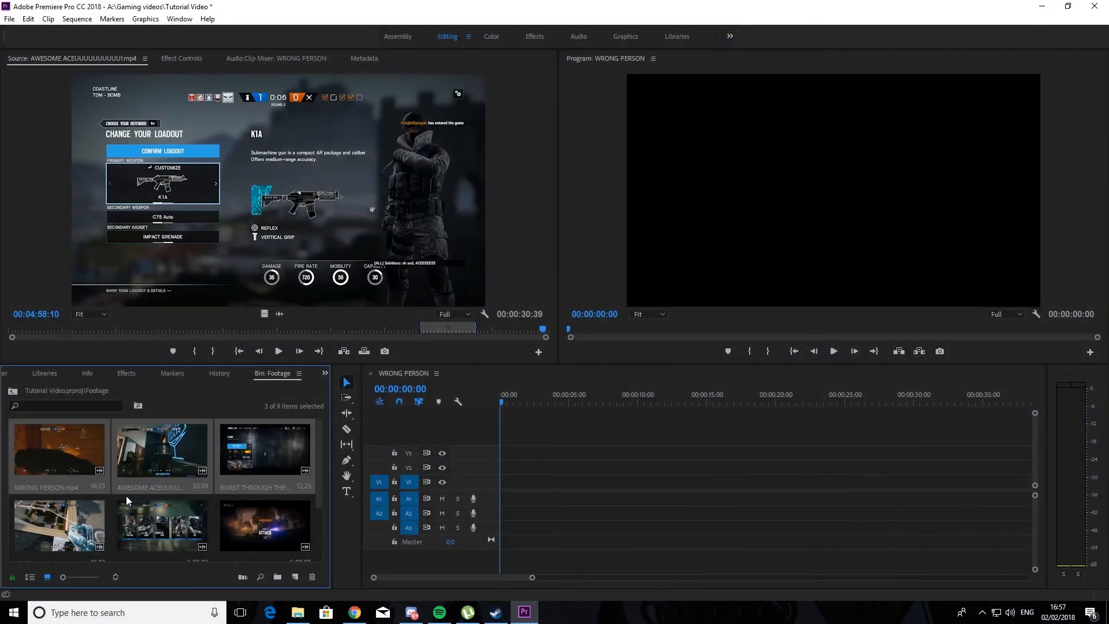
Add the Glitchy Bitchy clip to the selected clips and place all four trimmed clips at the start of the timeline on V1
ctrl+click(68, 524)
drag(62, 458, 490, 488)
drag(528, 578, 651, 581)
Select the timeline clips that have audio on track A2, leaving out the BURST THROUGH clip
drag(875, 448, 562, 495)
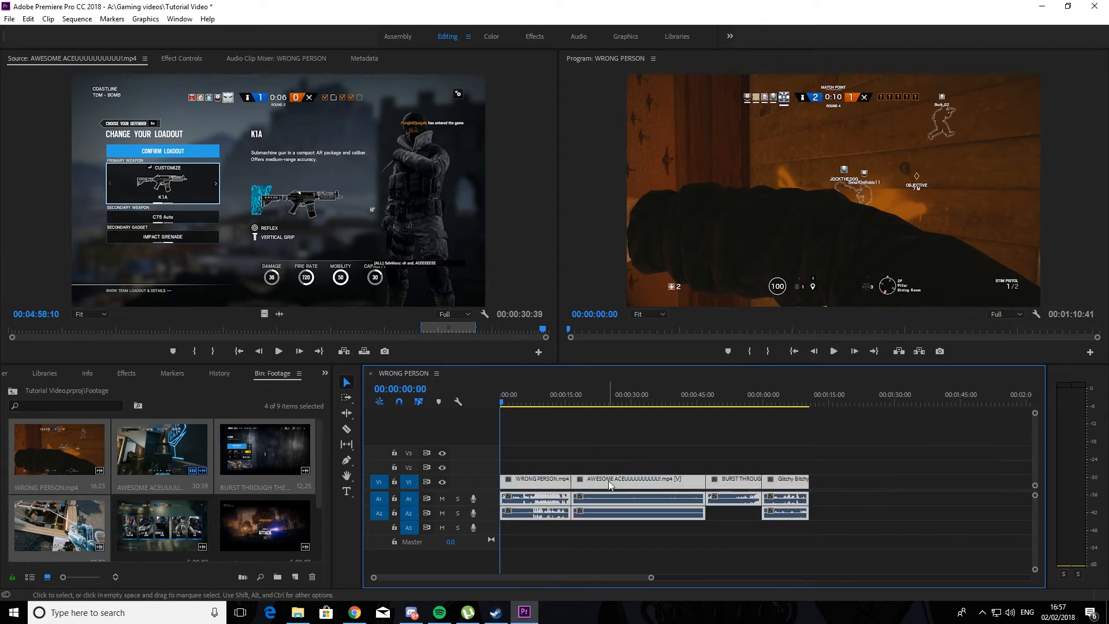
click(839, 490)
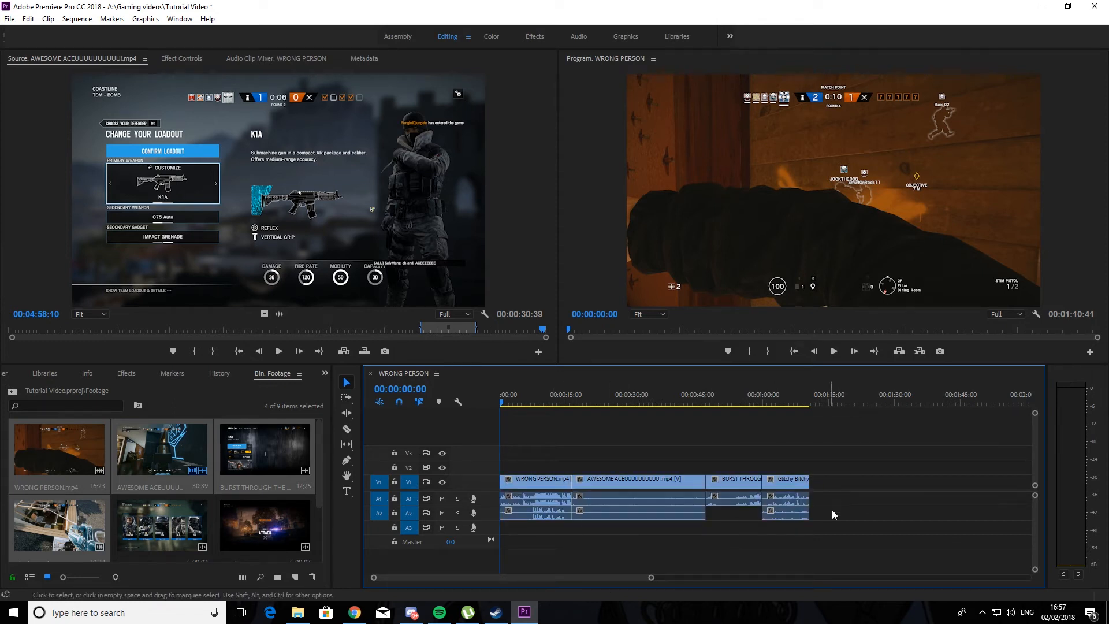
drag(771, 558, 520, 517)
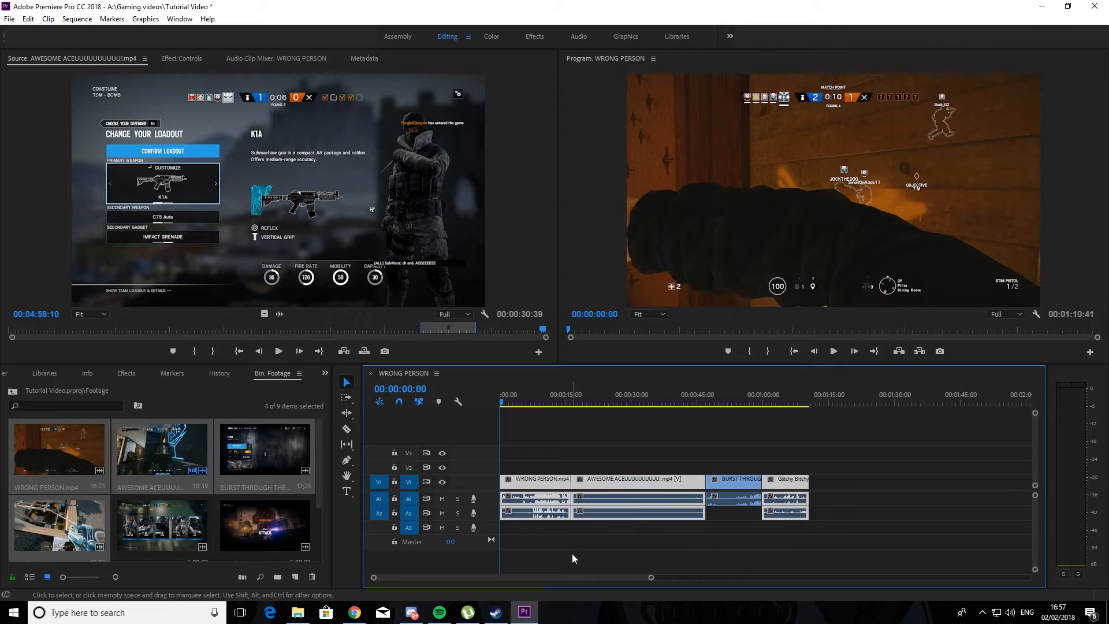
Play the assembled sequence from the end of the WRONG PERSON clip into the AWESOME ACE clip
drag(806, 543, 565, 500)
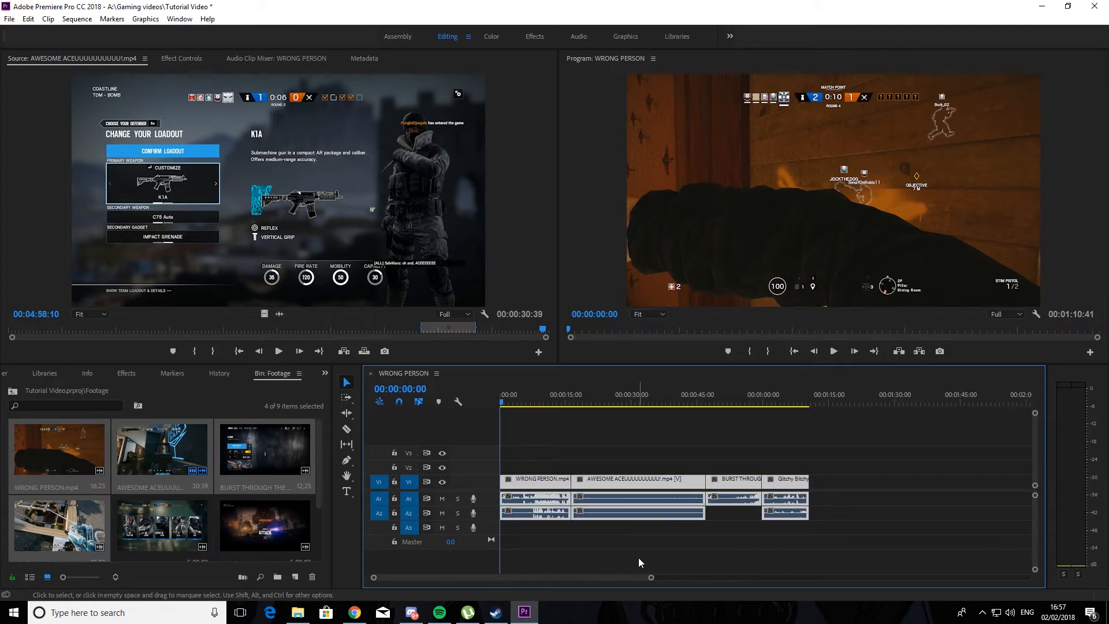
click(611, 545)
drag(652, 578, 611, 577)
key(space)
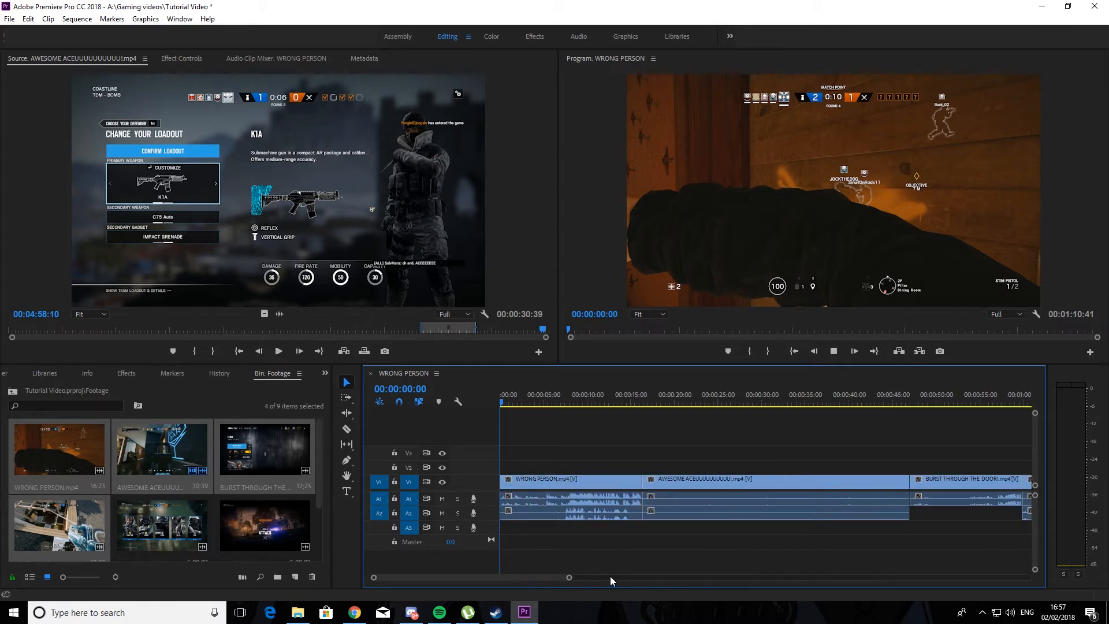
click(626, 399)
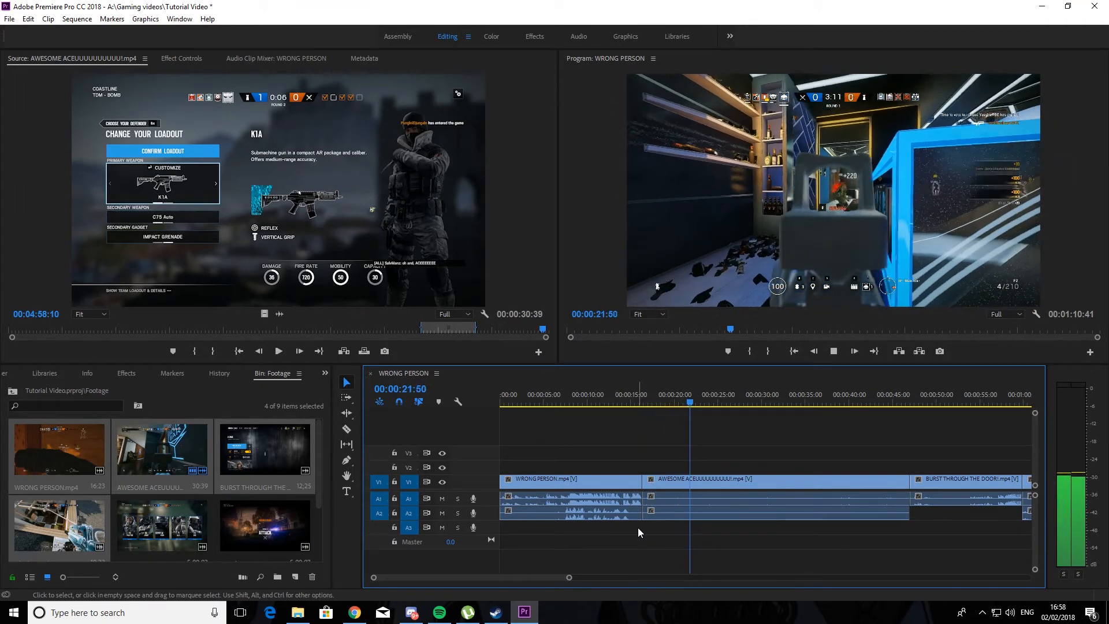
key(space)
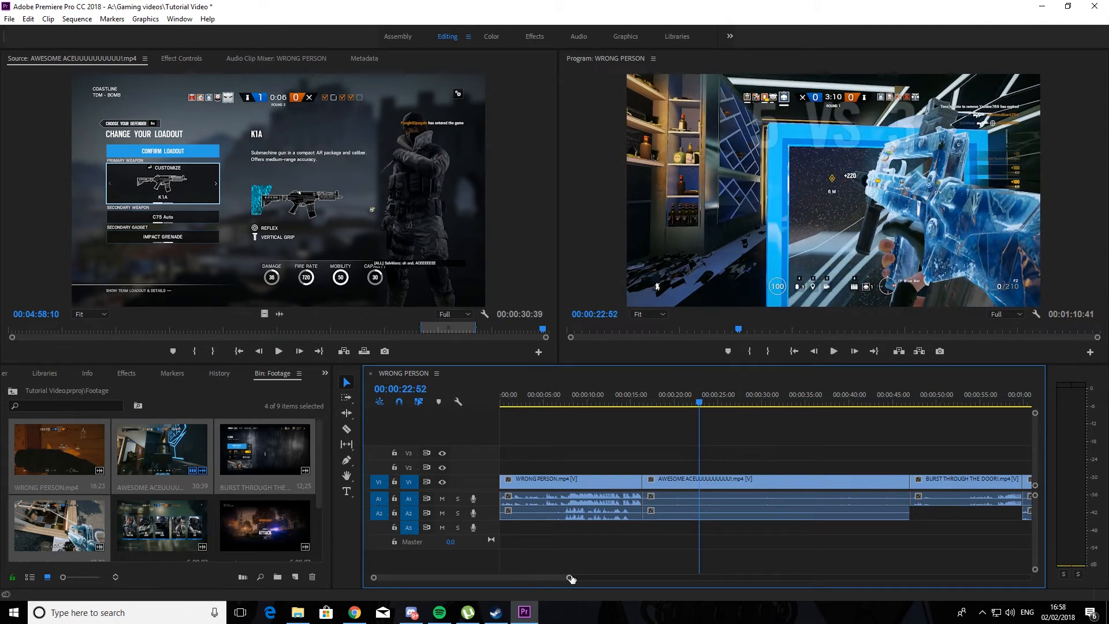
Review the BURST THROUGH THE DOOR and Glitchy Bitchy clips in the sequence, then return to its start
drag(571, 579, 590, 578)
click(833, 388)
key(space)
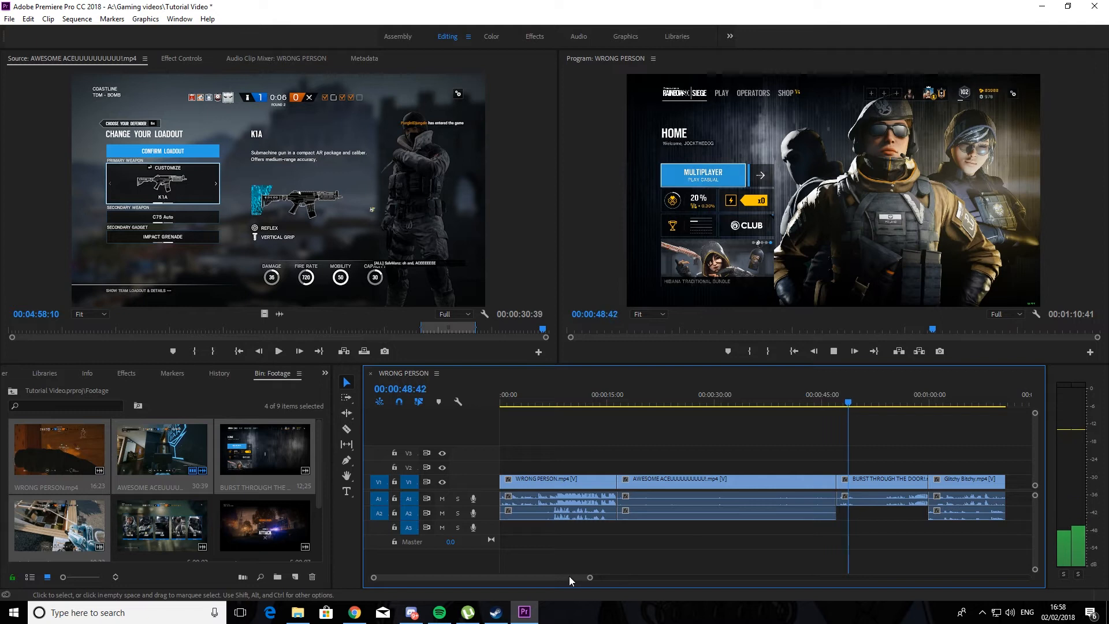
drag(902, 393, 925, 401)
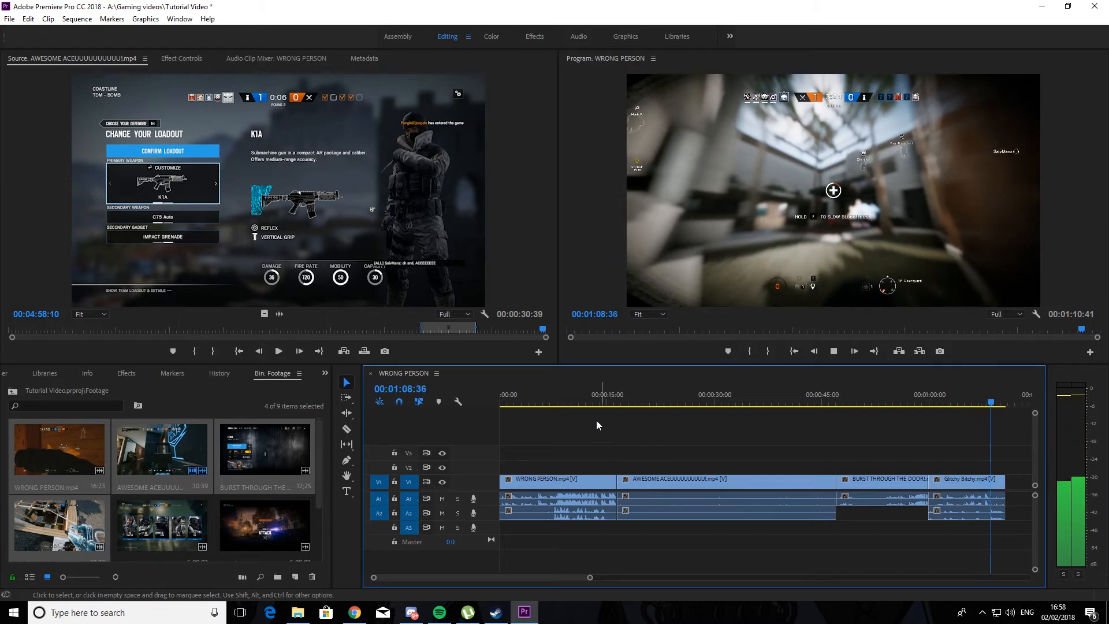
key(space)
key(Home)
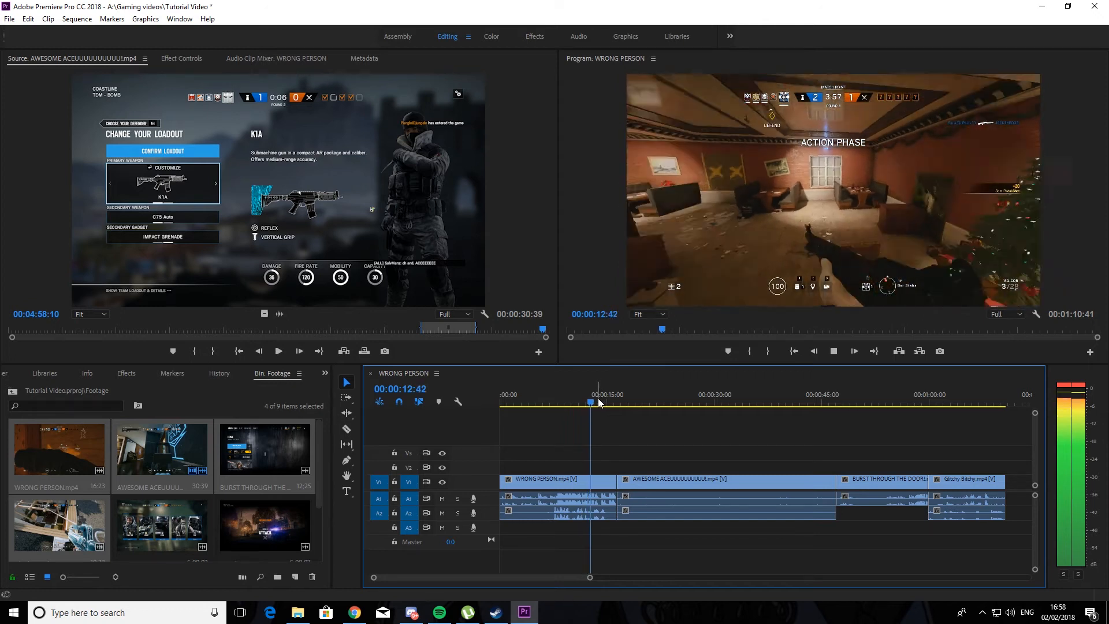
Play the WRONG PERSON clip from near its start and park the playhead at 00:00:05:18
drag(597, 403, 530, 407)
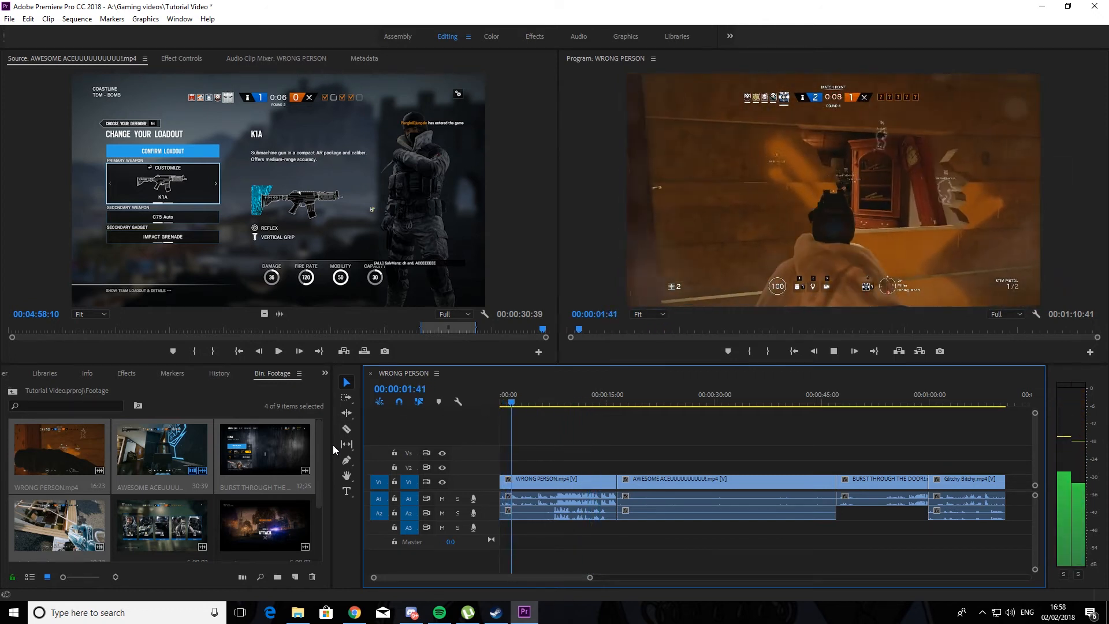
click(516, 398)
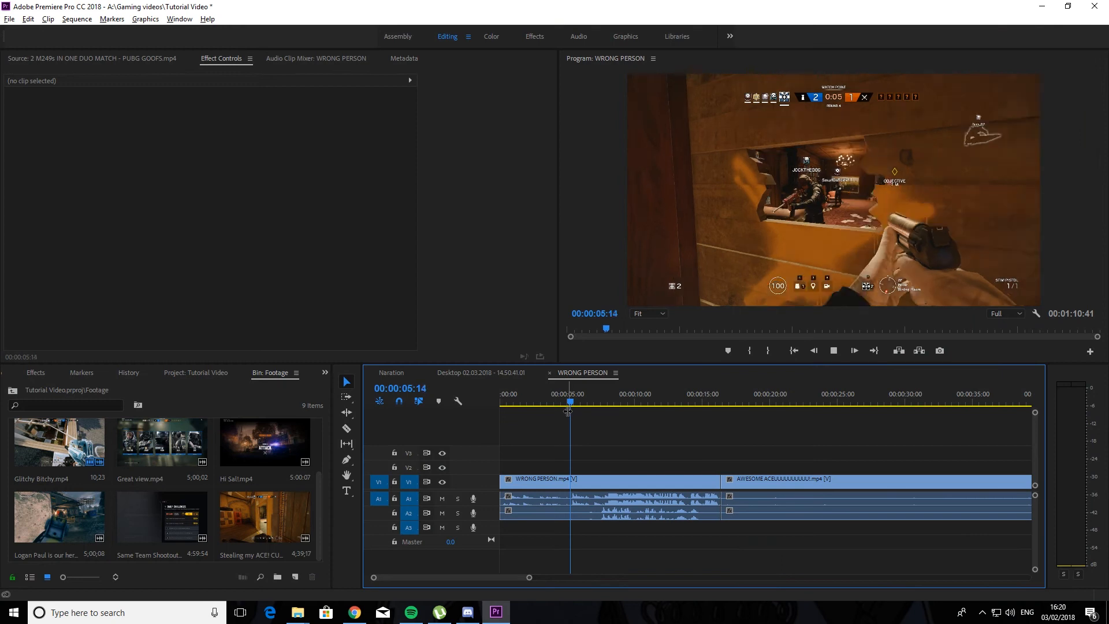
key(space)
drag(580, 395, 572, 395)
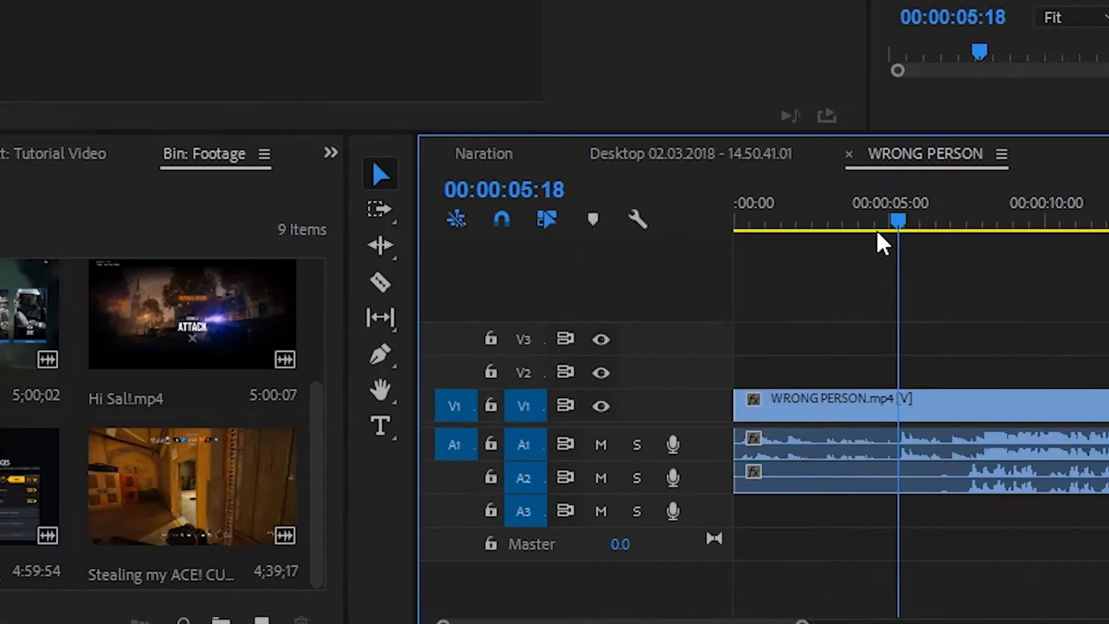
click(381, 426)
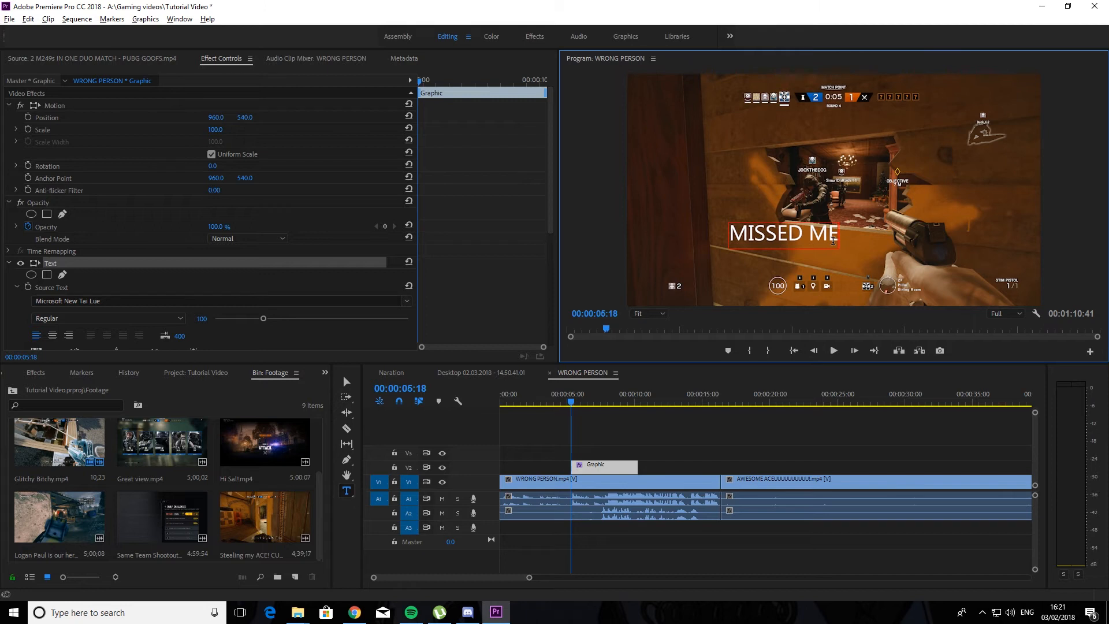
click(89, 57)
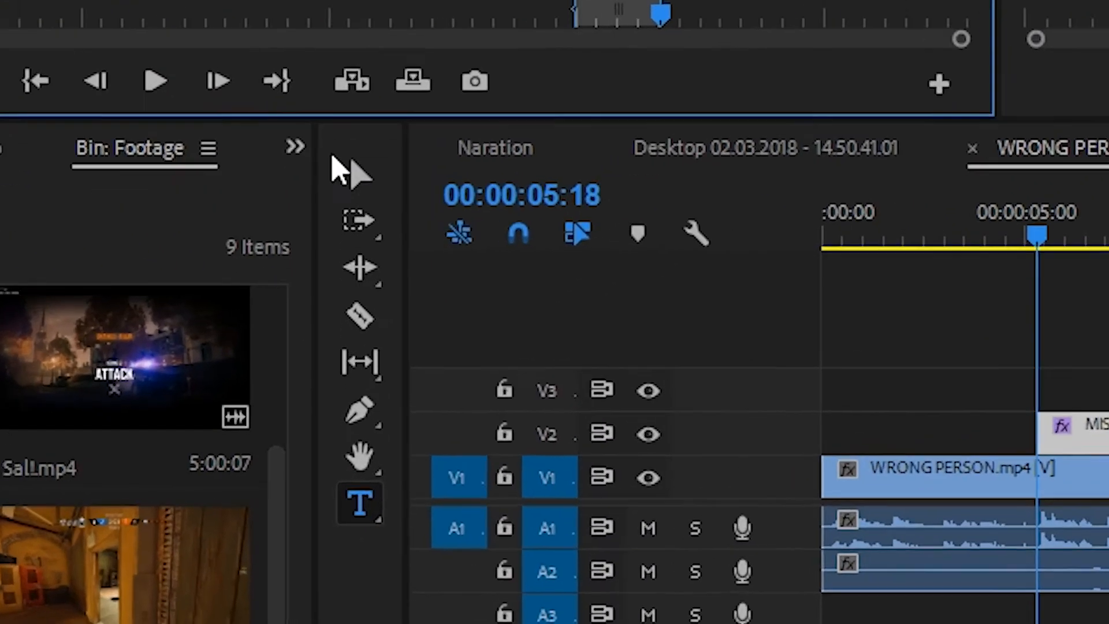
click(348, 353)
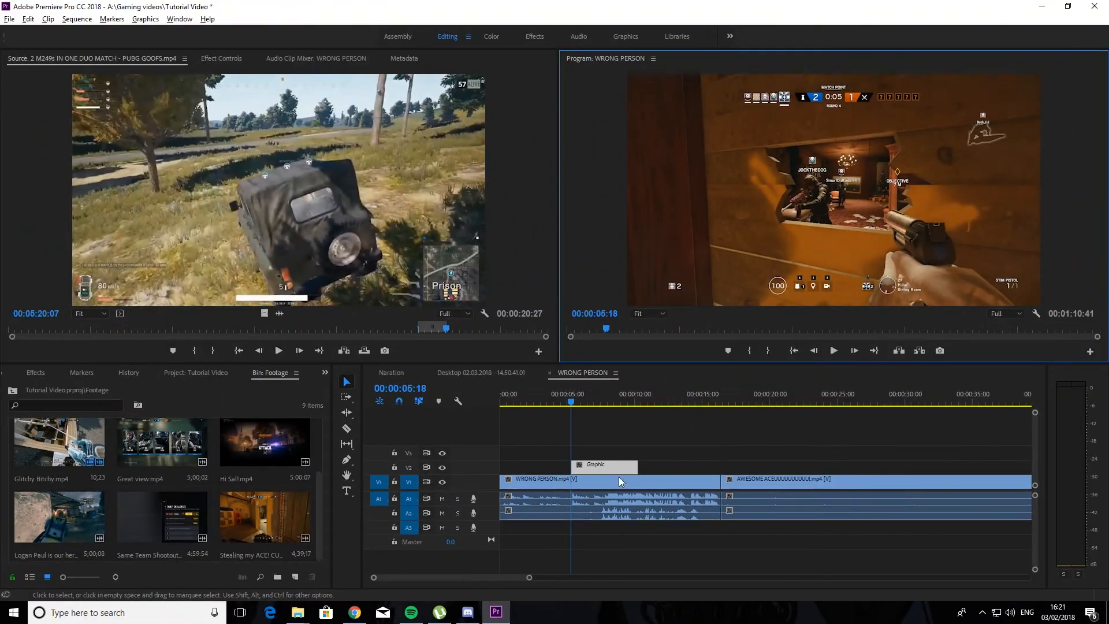
click(850, 457)
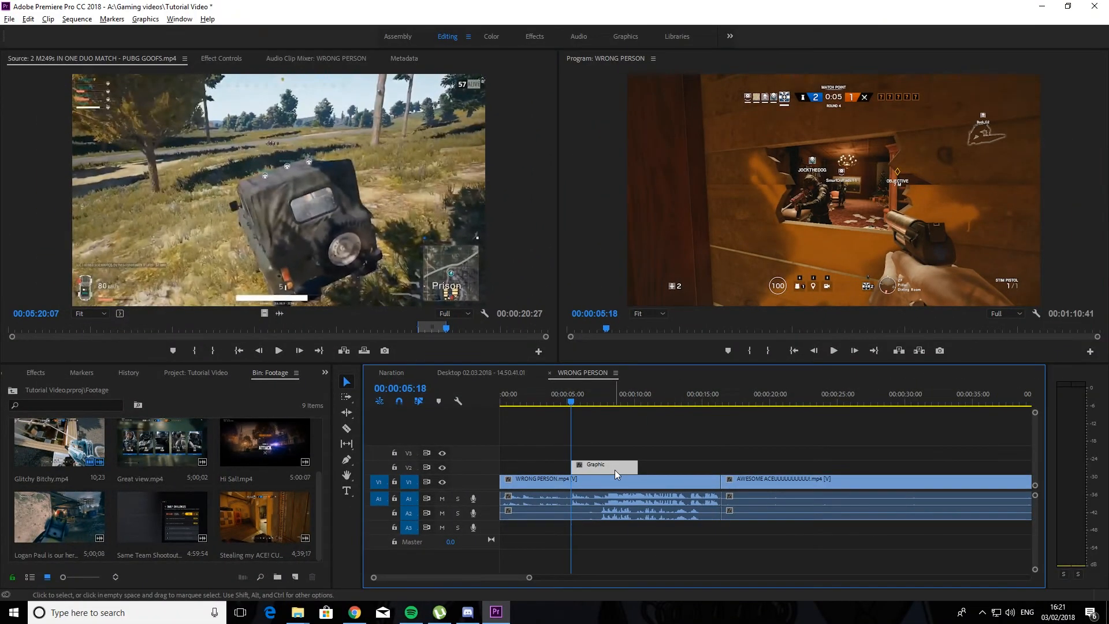
key(Delete)
Add a text title reading MISSED ME over the footage at 00:00:05:18 and place it at the bottom centre of the frame
click(346, 490)
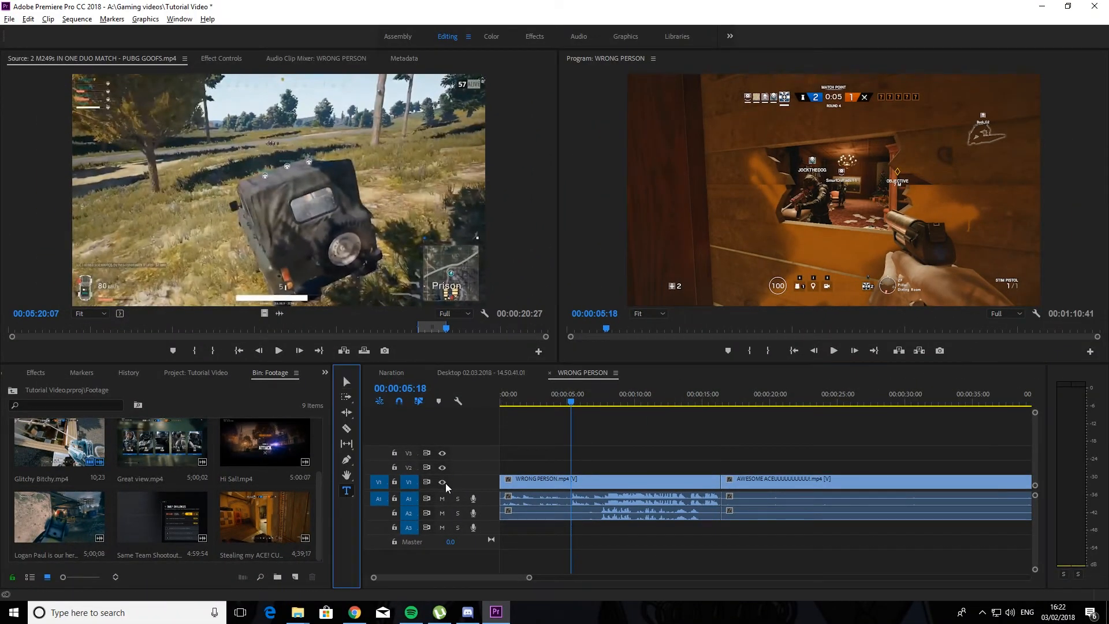
click(768, 237)
text(MISSED ME)
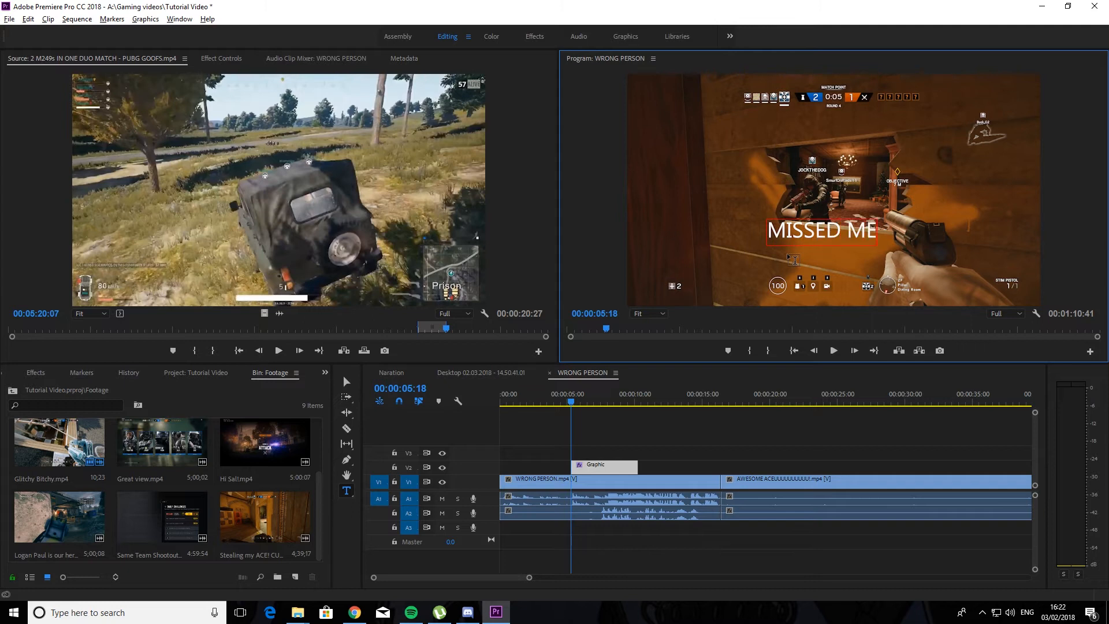
click(345, 379)
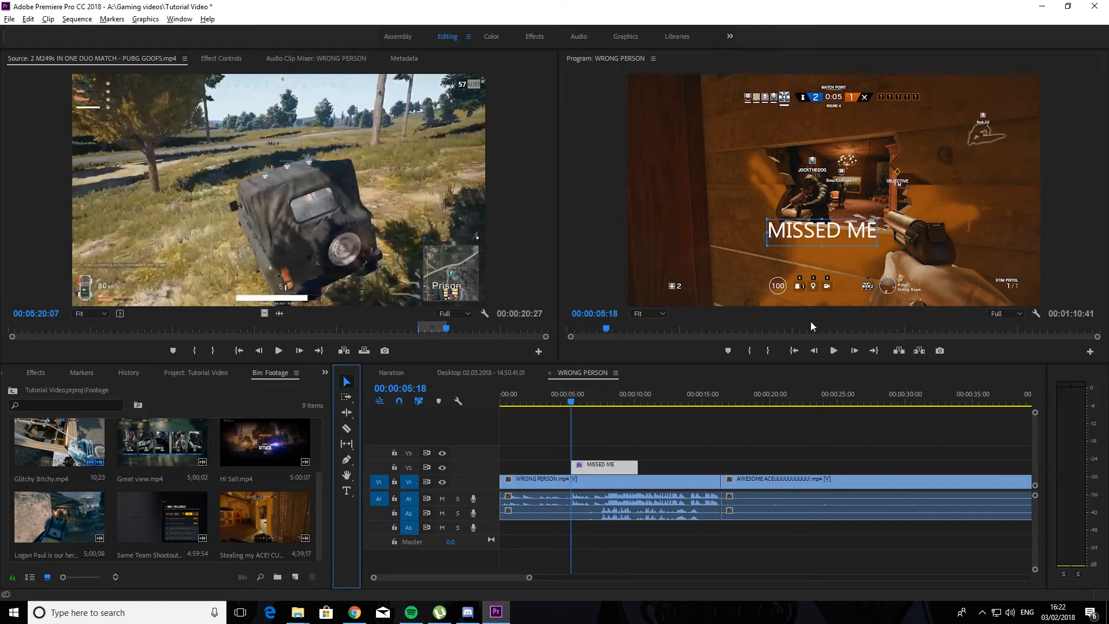
drag(848, 229, 835, 161)
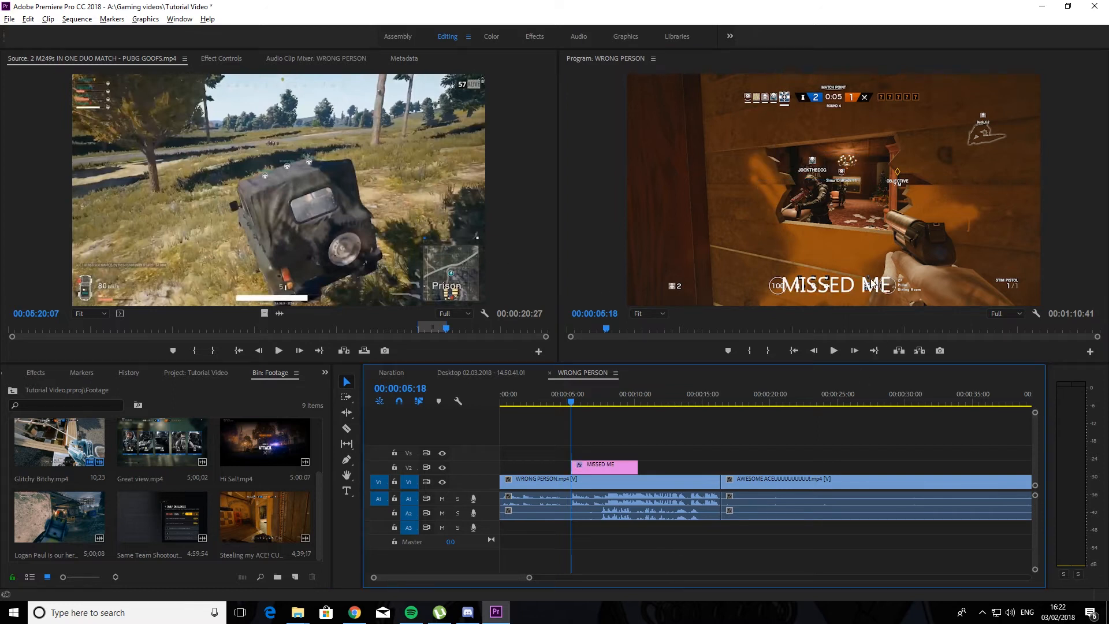
Change the font of the MISSED ME title to Impact
click(872, 284)
click(233, 59)
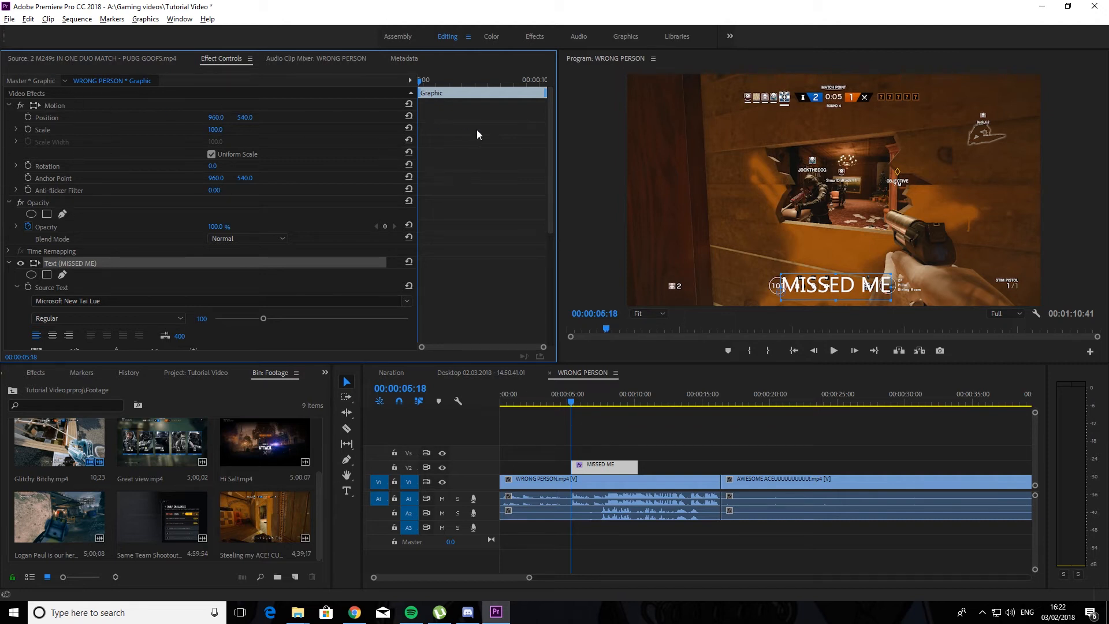
drag(550, 106, 533, 162)
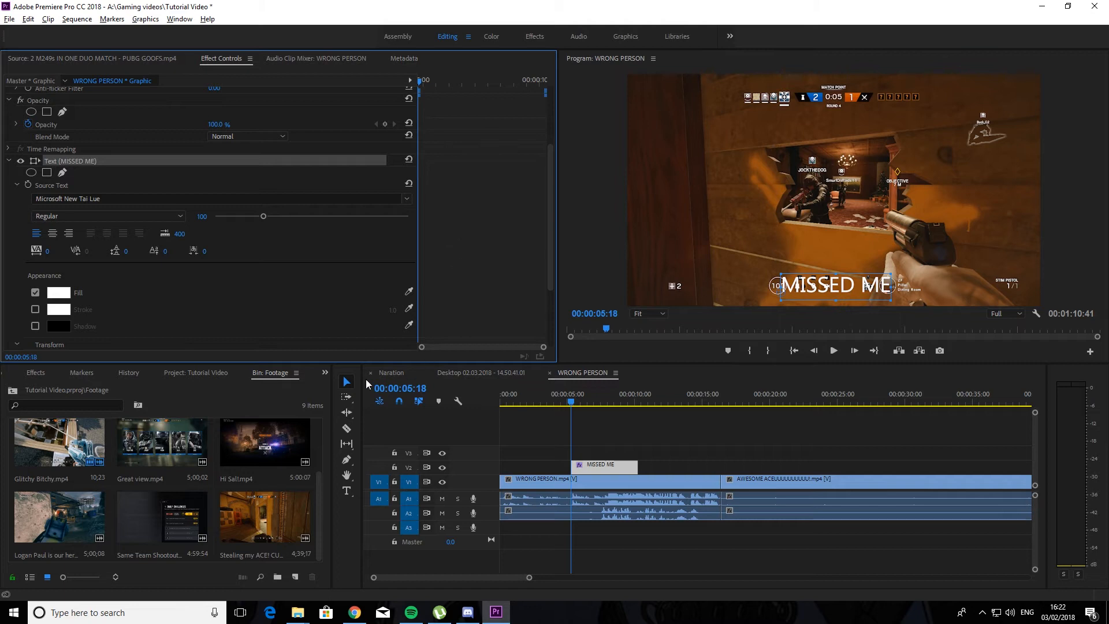
click(347, 491)
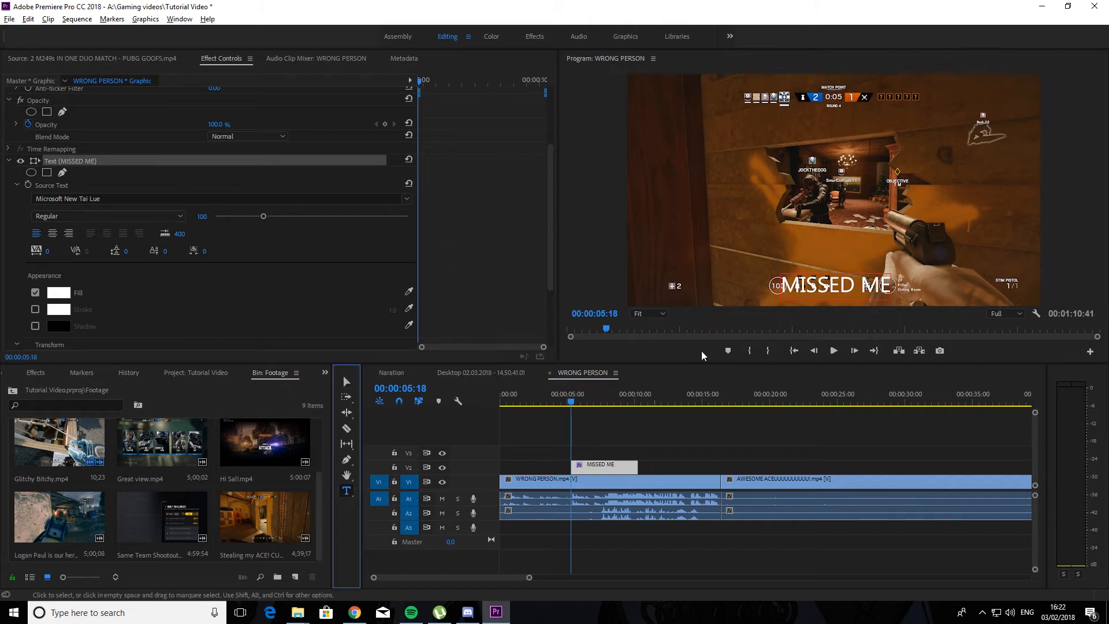
click(875, 289)
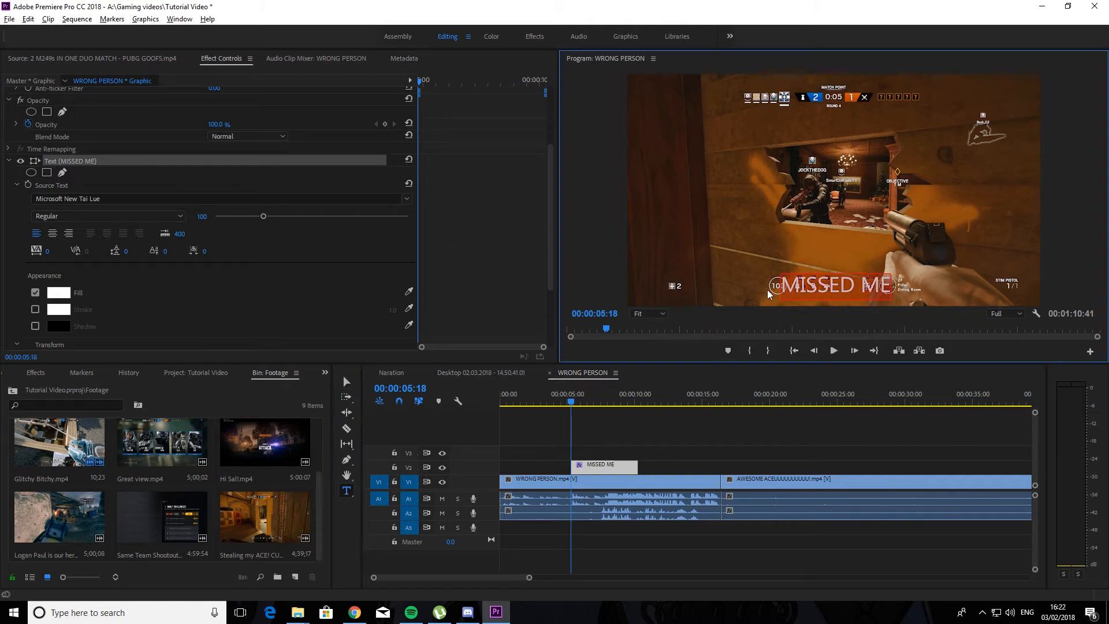
click(409, 199)
scroll(136, 290, down, 5)
scroll(143, 376, down, 3)
scroll(146, 384, up, 3)
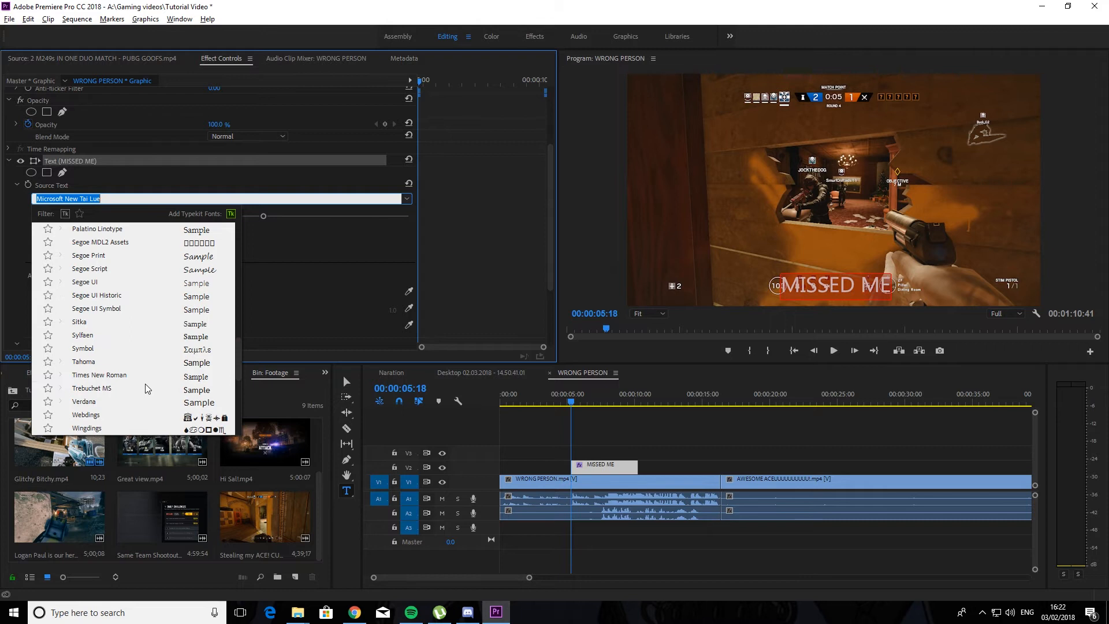
text(amp)
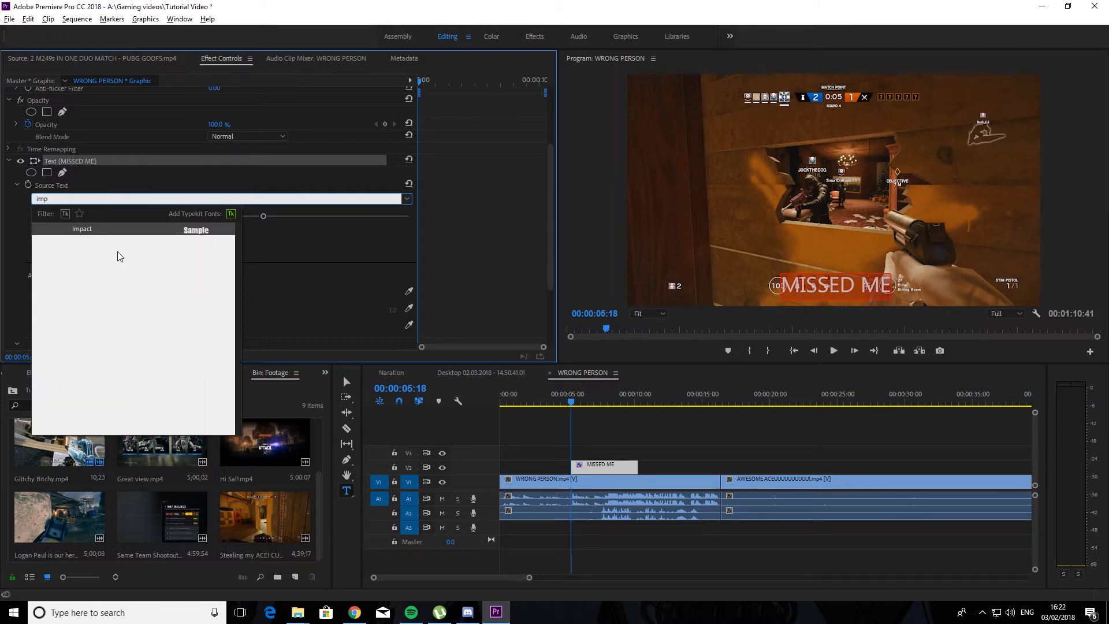
click(106, 230)
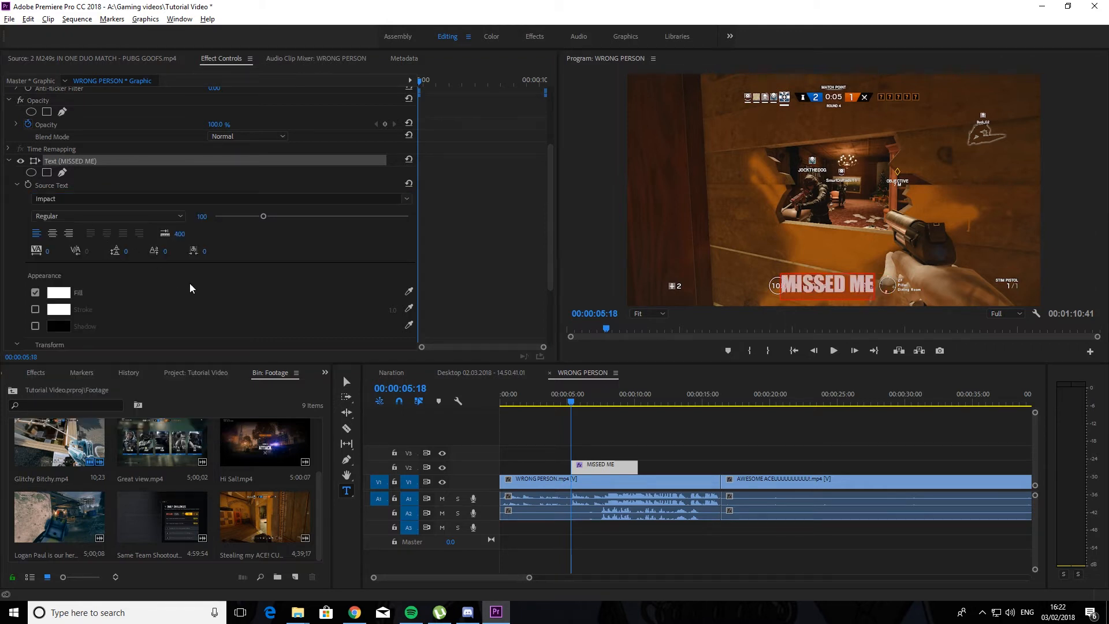
click(182, 312)
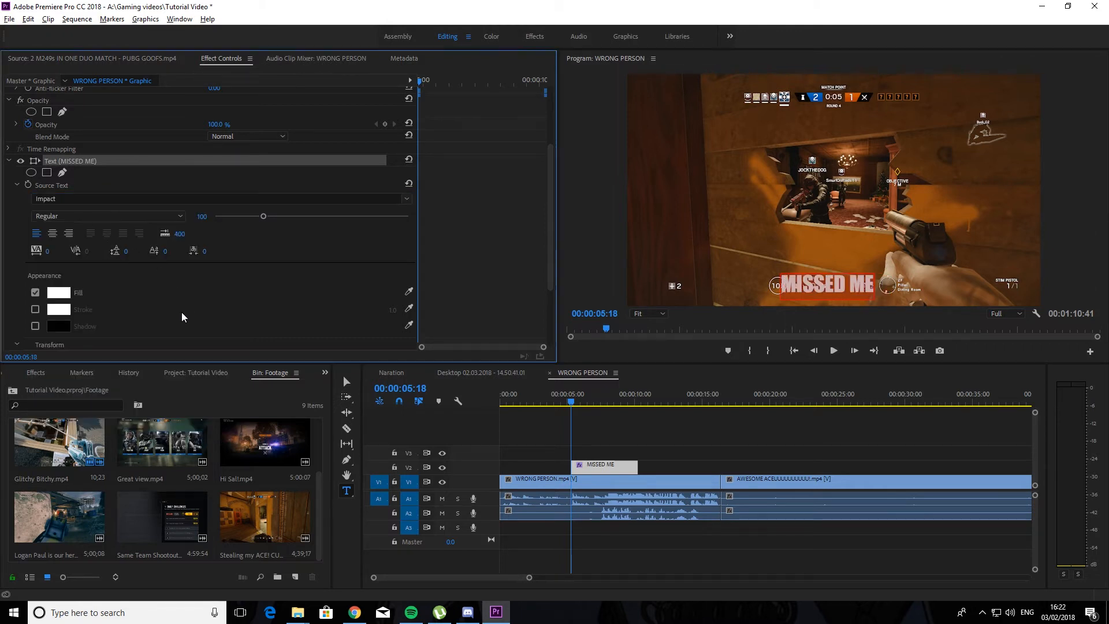
Set the MISSED ME title's fill colour to red and shift the text slightly to the right
click(346, 383)
click(835, 293)
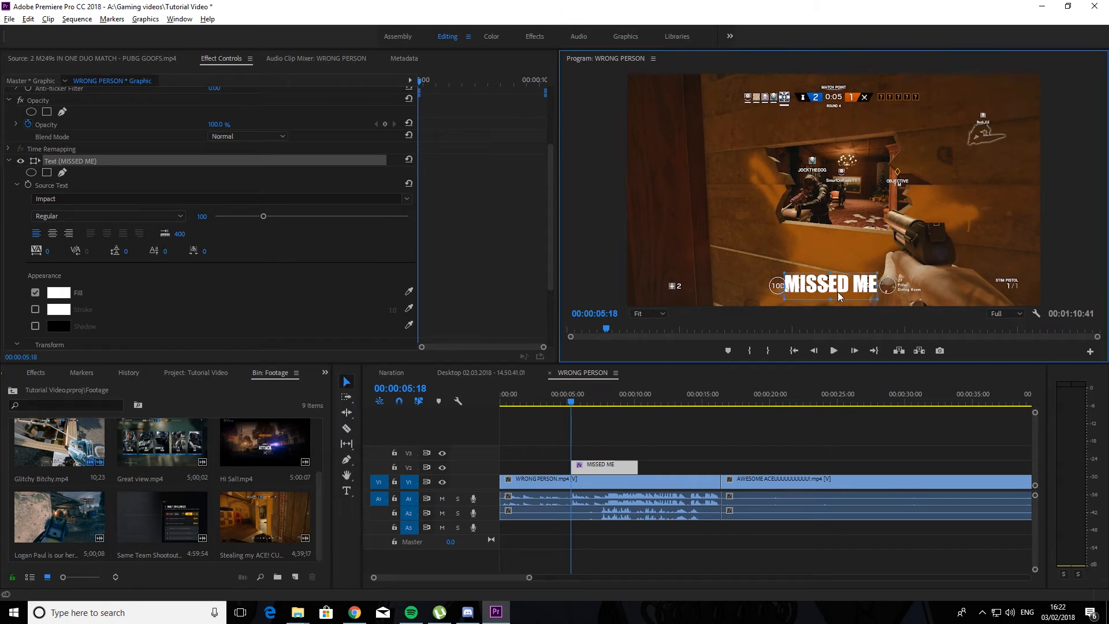
click(60, 325)
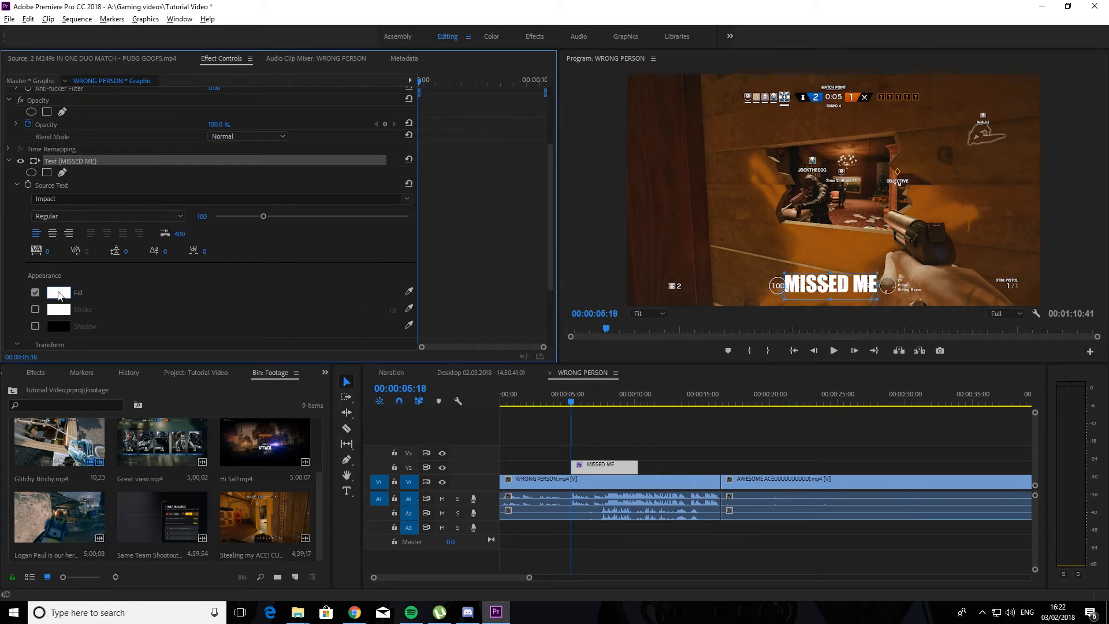
click(59, 293)
click(508, 336)
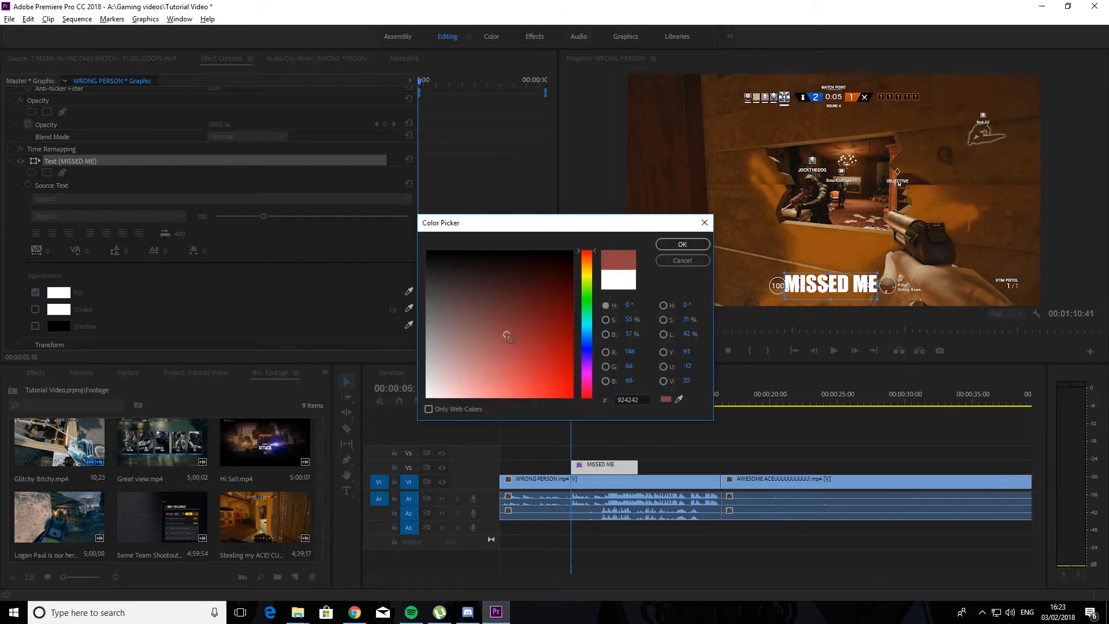
click(681, 245)
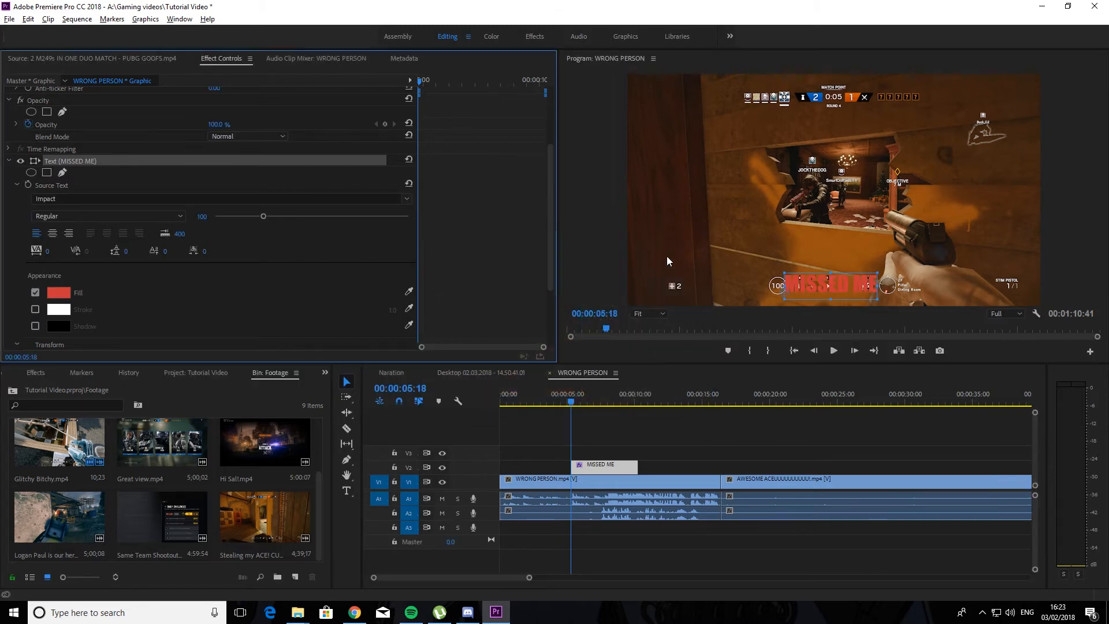
drag(836, 287, 840, 287)
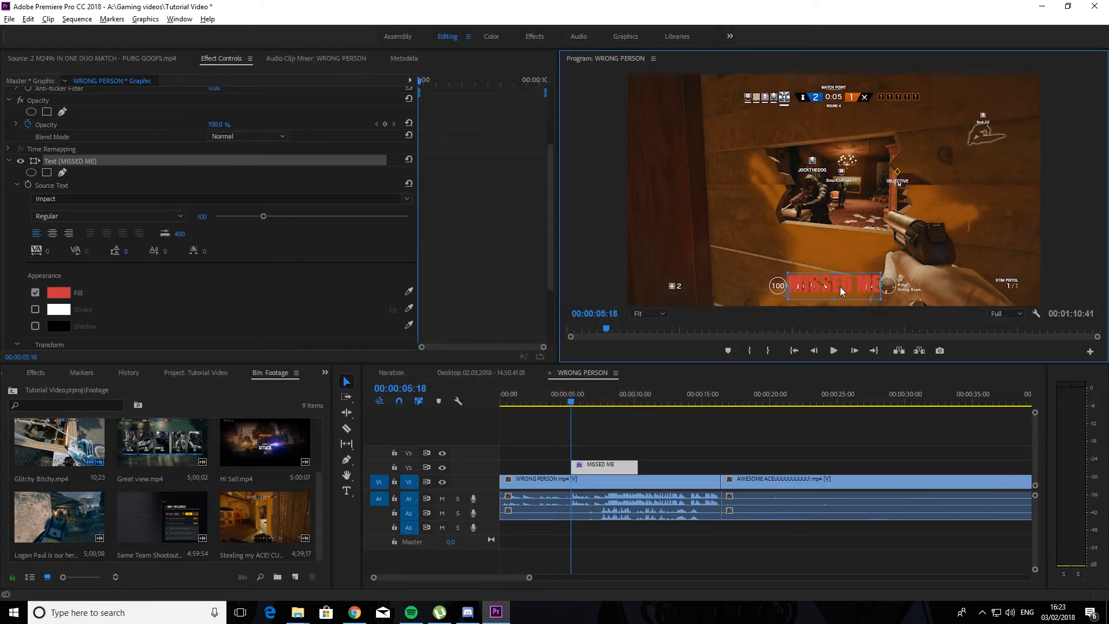
Give the MISSED ME title a black stroke with a width of 25
click(35, 310)
click(61, 310)
drag(460, 310, 391, 225)
click(702, 245)
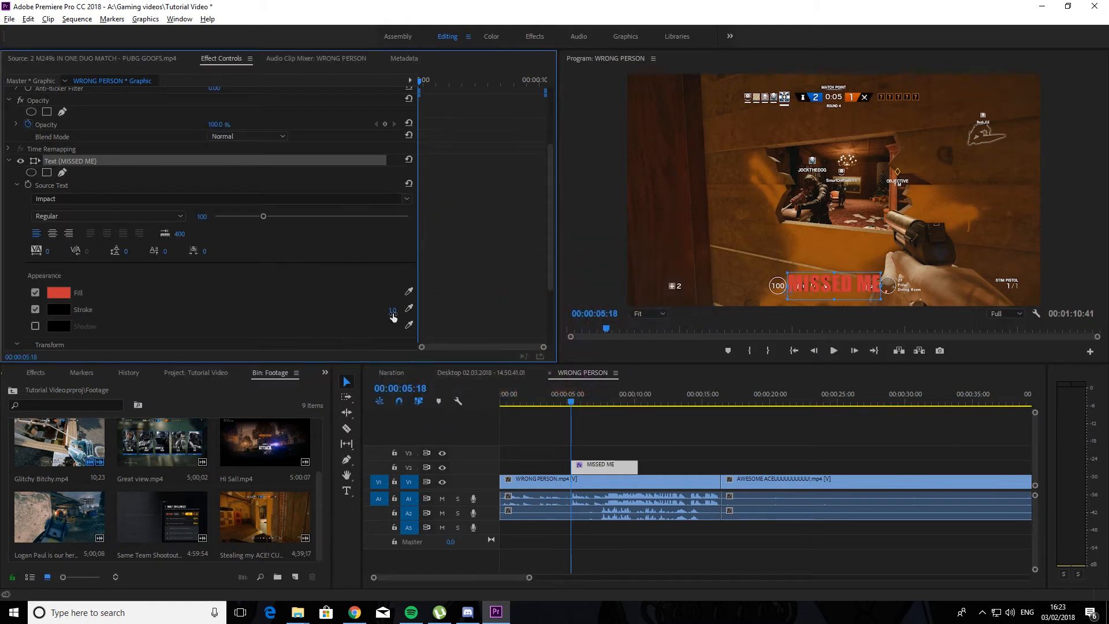
drag(392, 310, 404, 311)
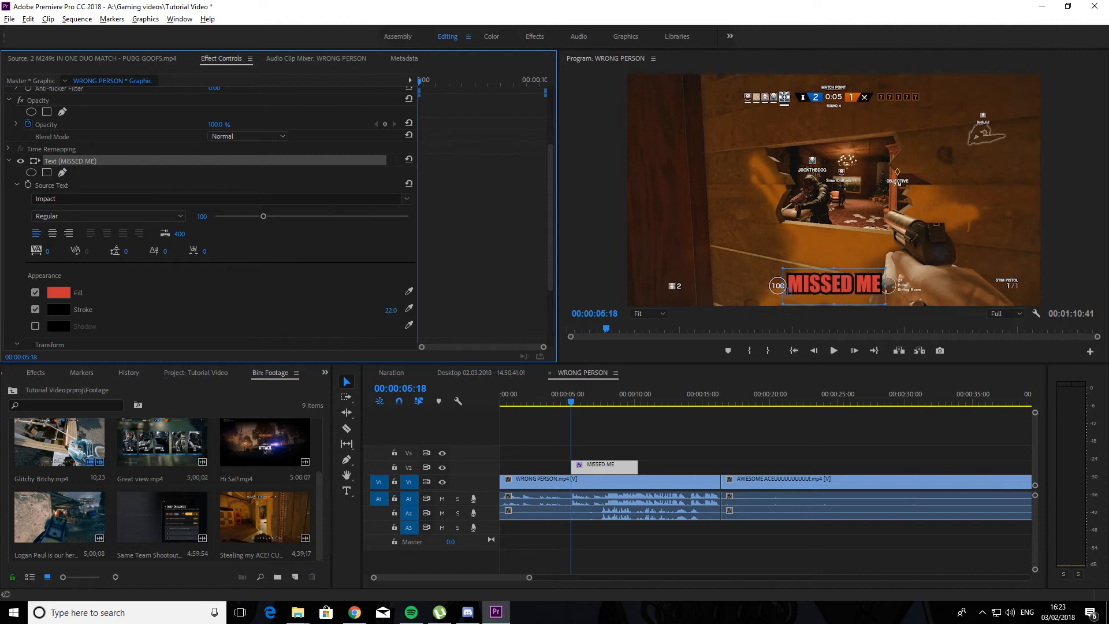
Enlarge the MISSED ME title slightly and keep it centred at the bottom of the frame
mouse_move(878, 279)
mouse_down()
mouse_move(918, 272)
mouse_move(888, 280)
mouse_up()
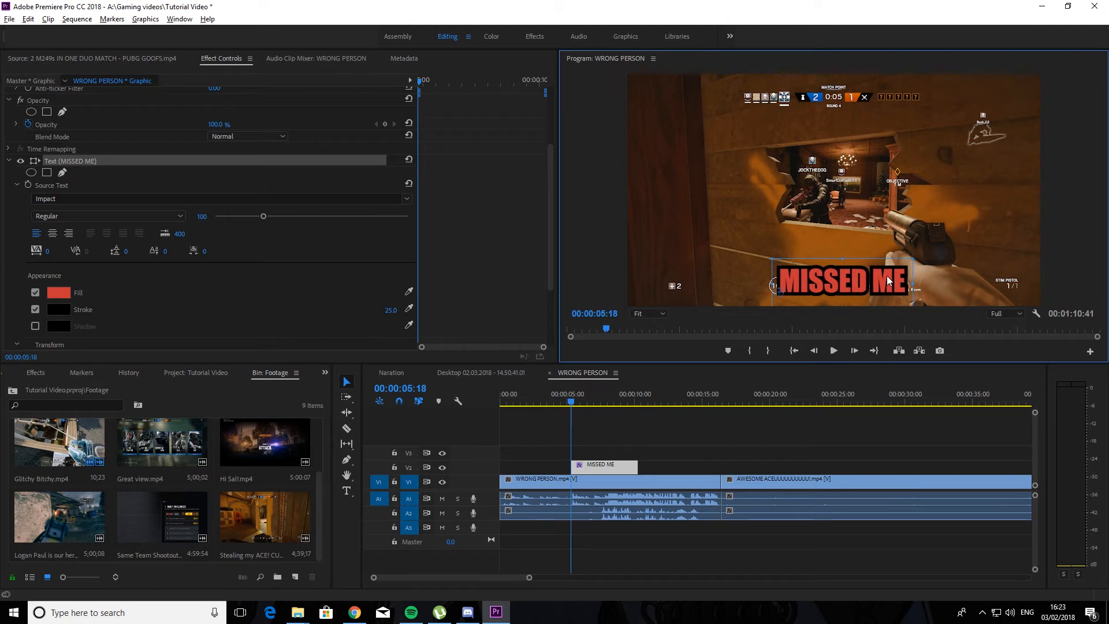
click(935, 279)
click(874, 286)
click(984, 324)
Trim the end of the MISSED ME title on V2 to about half a second and play that section back
click(566, 402)
key(space)
drag(625, 466, 578, 466)
click(566, 394)
click(634, 453)
key(space)
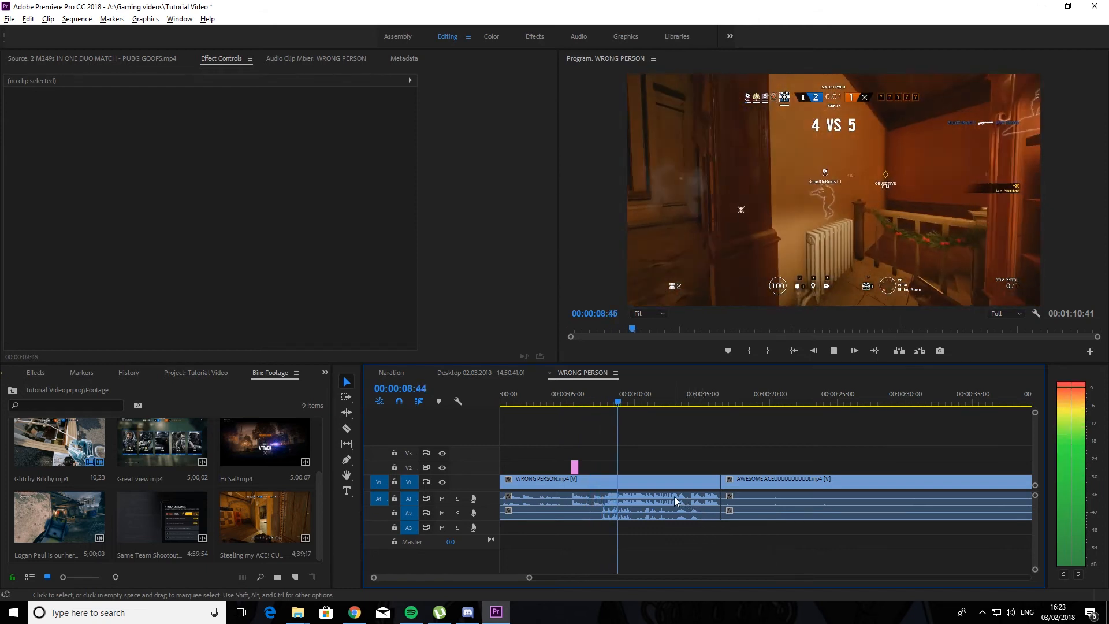
Play back the MISSED ME title section and trim the title's end on V2 slightly shorter
click(567, 394)
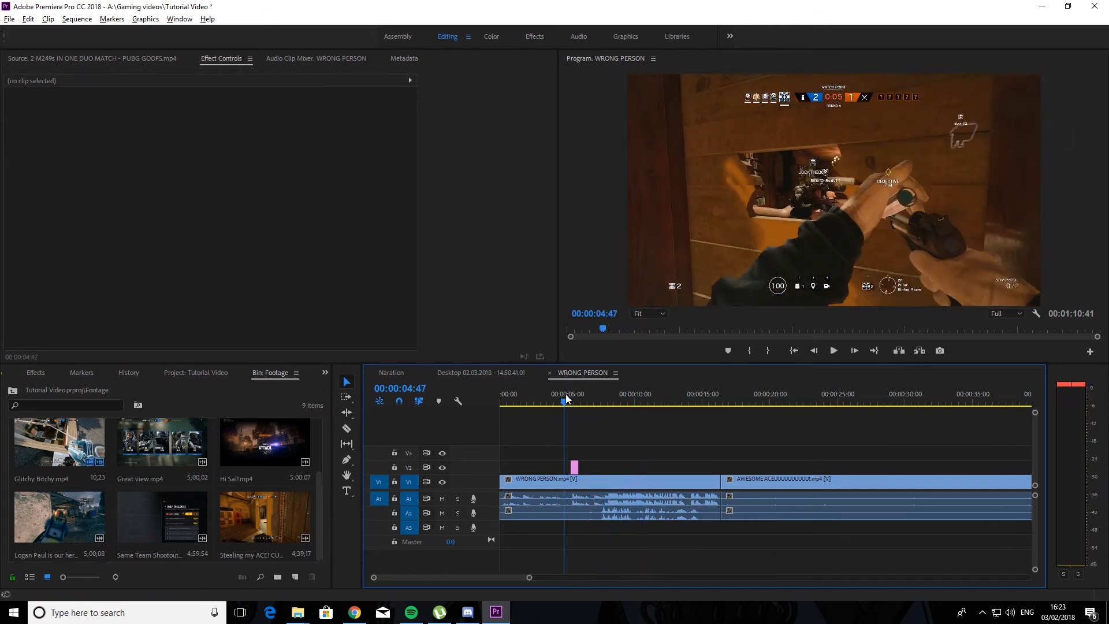
key(space)
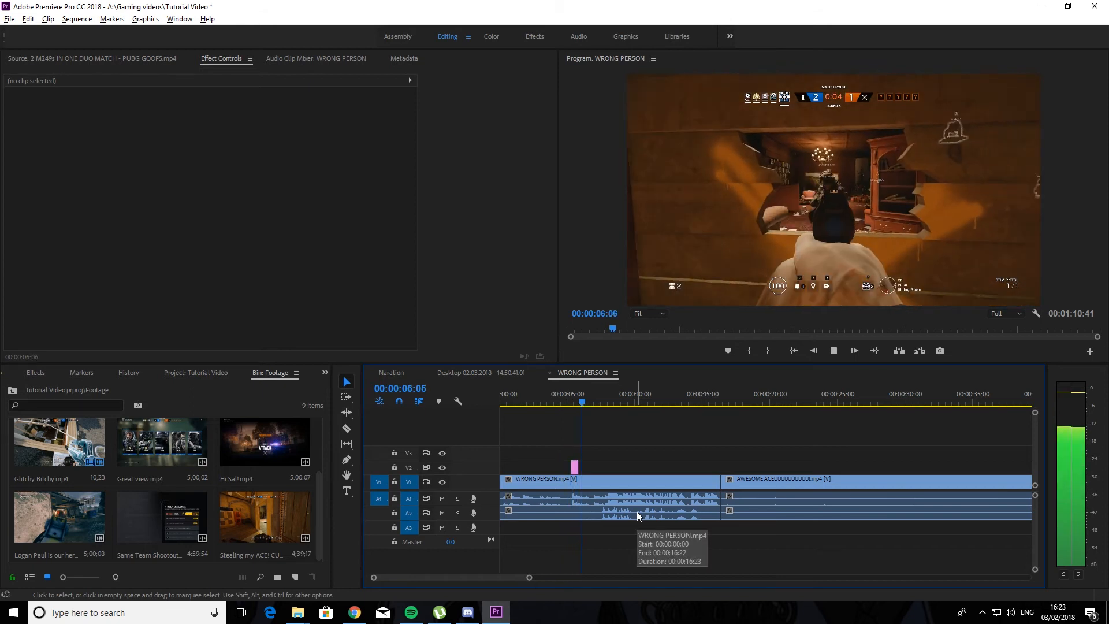
key(space)
click(571, 404)
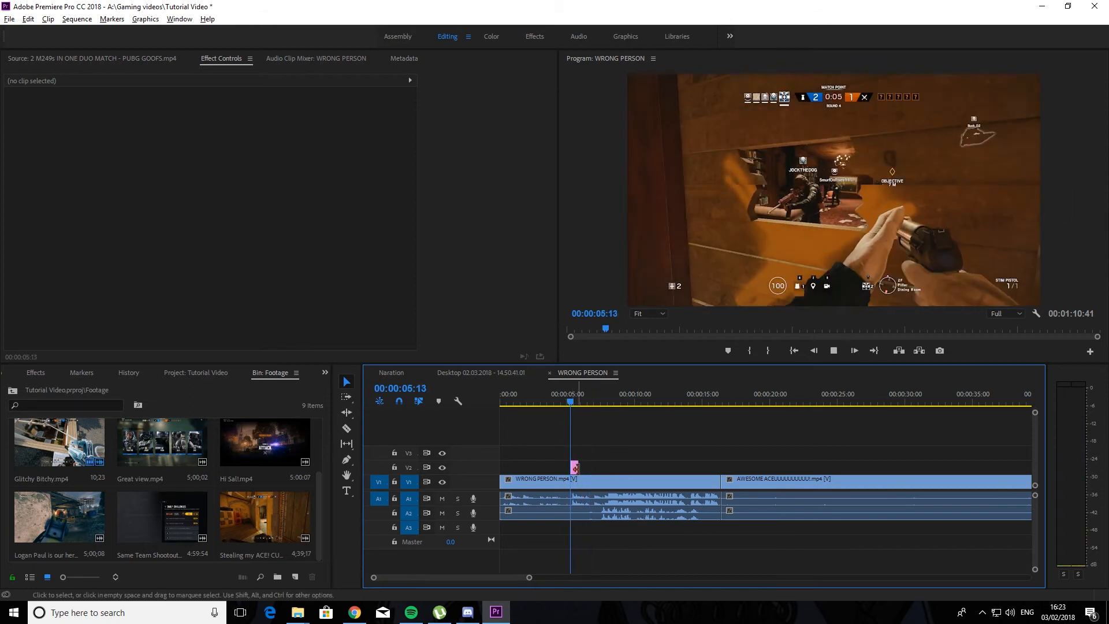
key(space)
key(space)
drag(579, 469, 576, 470)
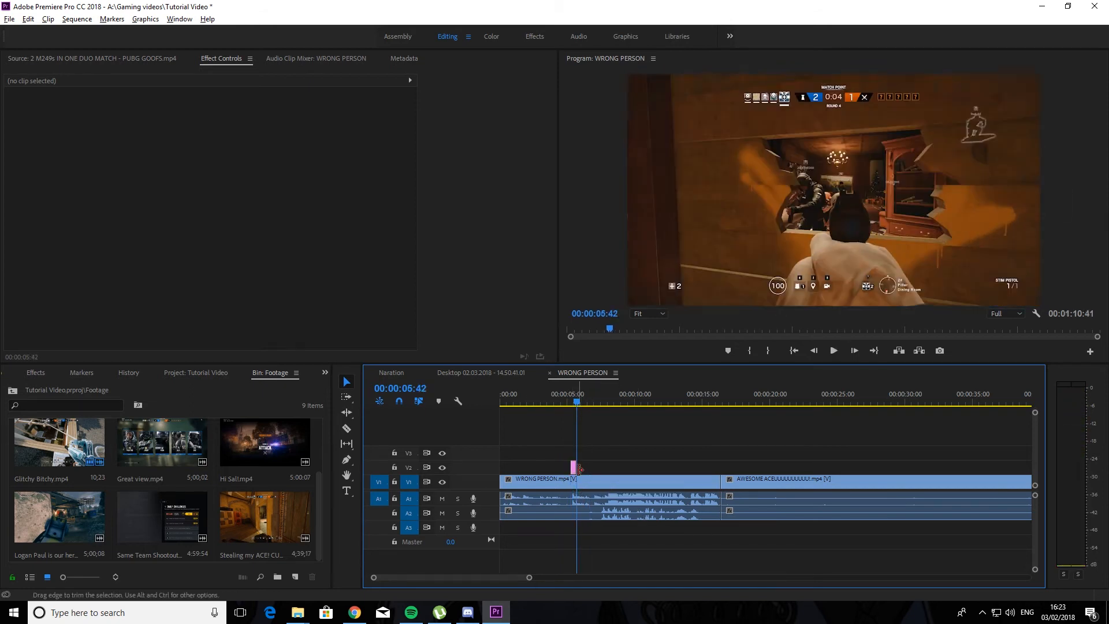
click(575, 405)
key(space)
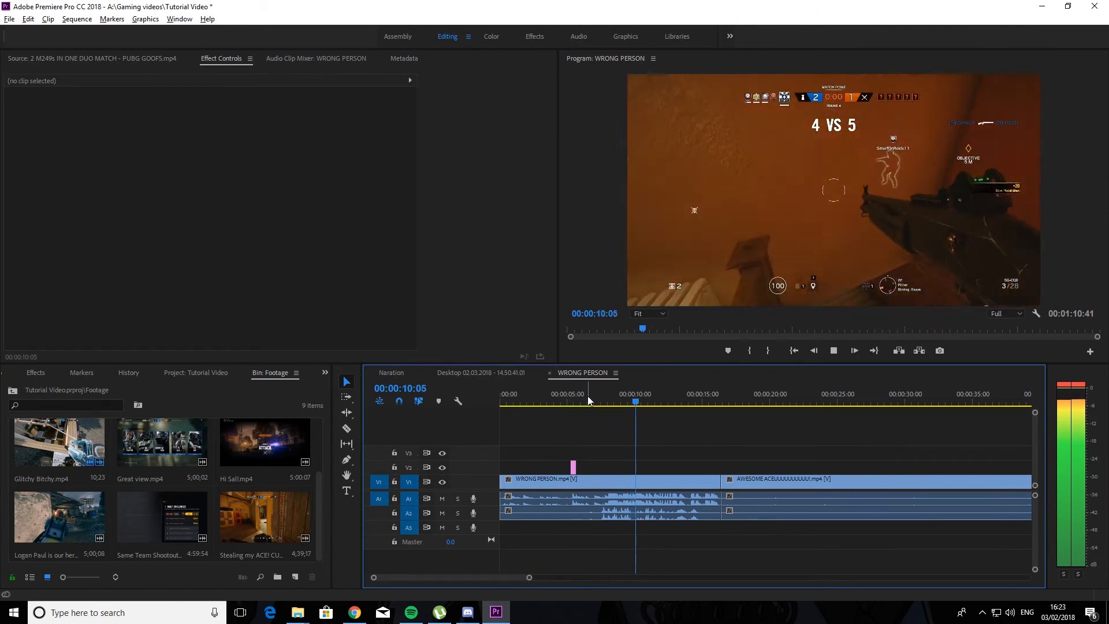
key(space)
Select the MISSED ME title at its first frame, 00:00:05:18, and bring its text Transform properties into view
click(570, 394)
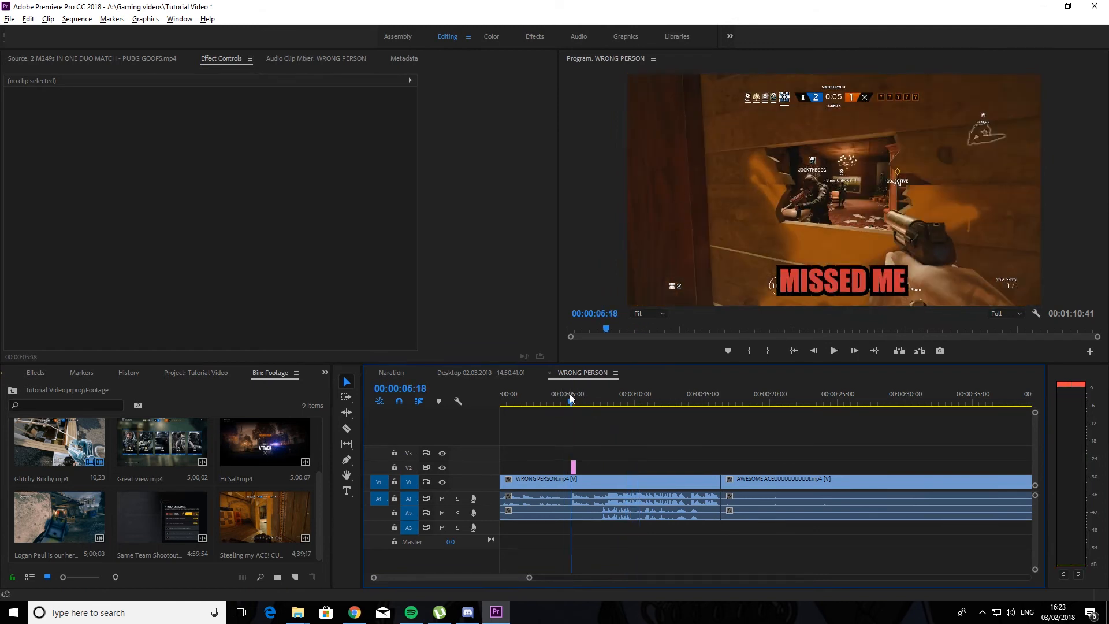
click(574, 468)
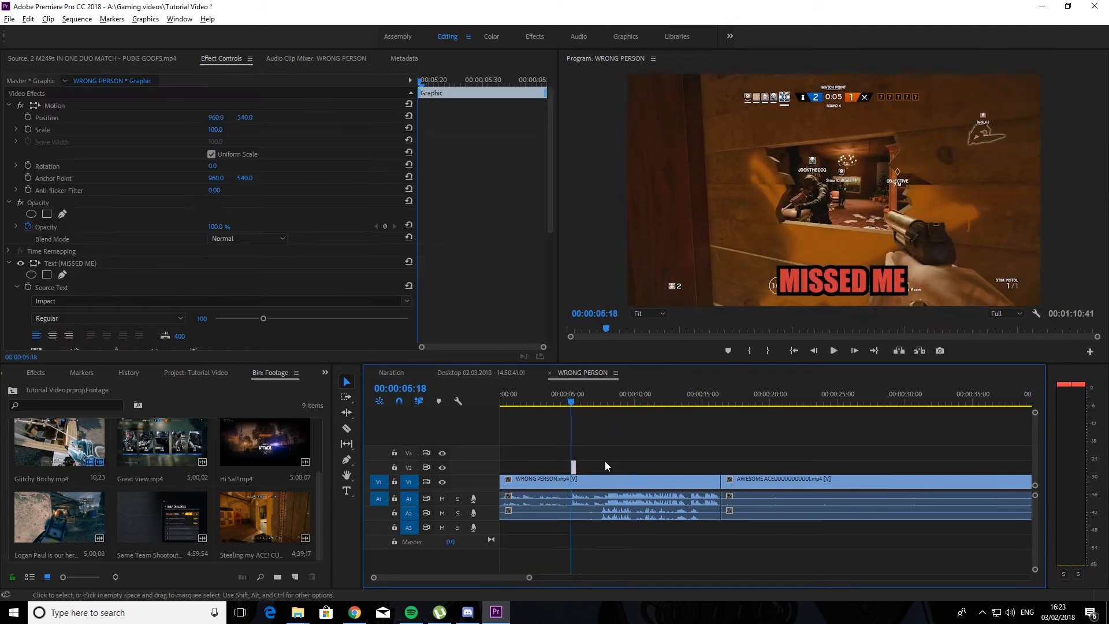
scroll(434, 322, down, 5)
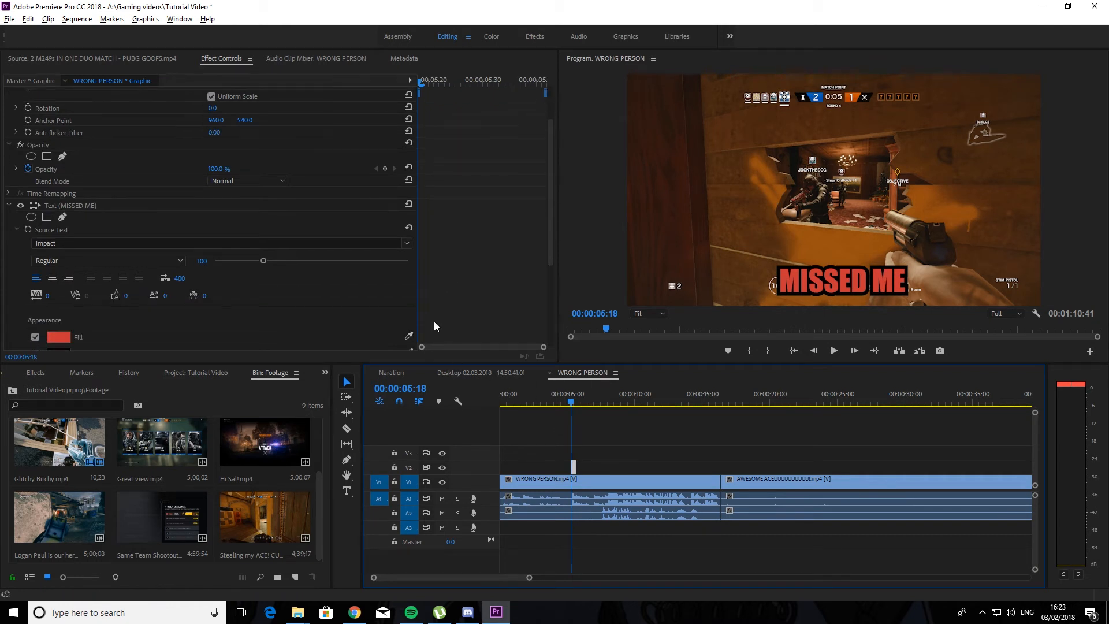
scroll(432, 321, down, 2)
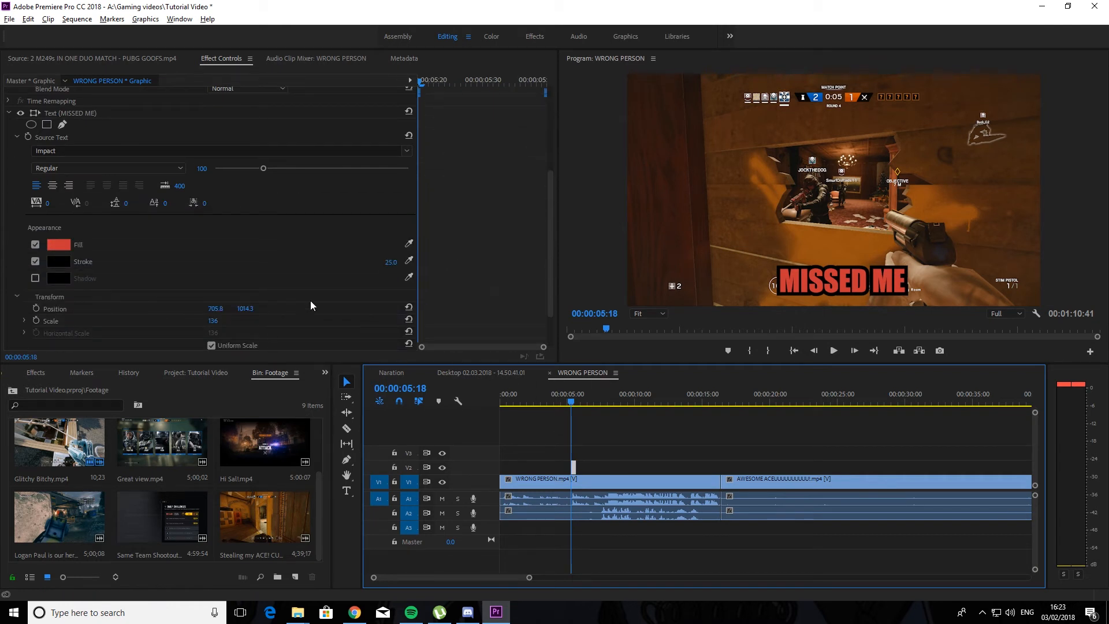
scroll(280, 321, down, 3)
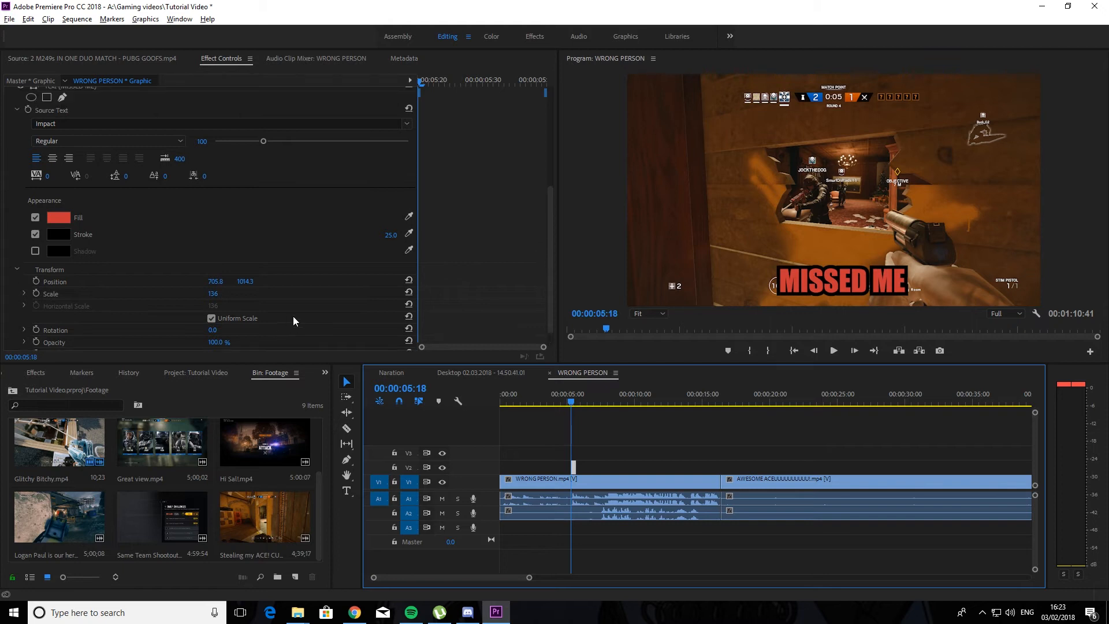
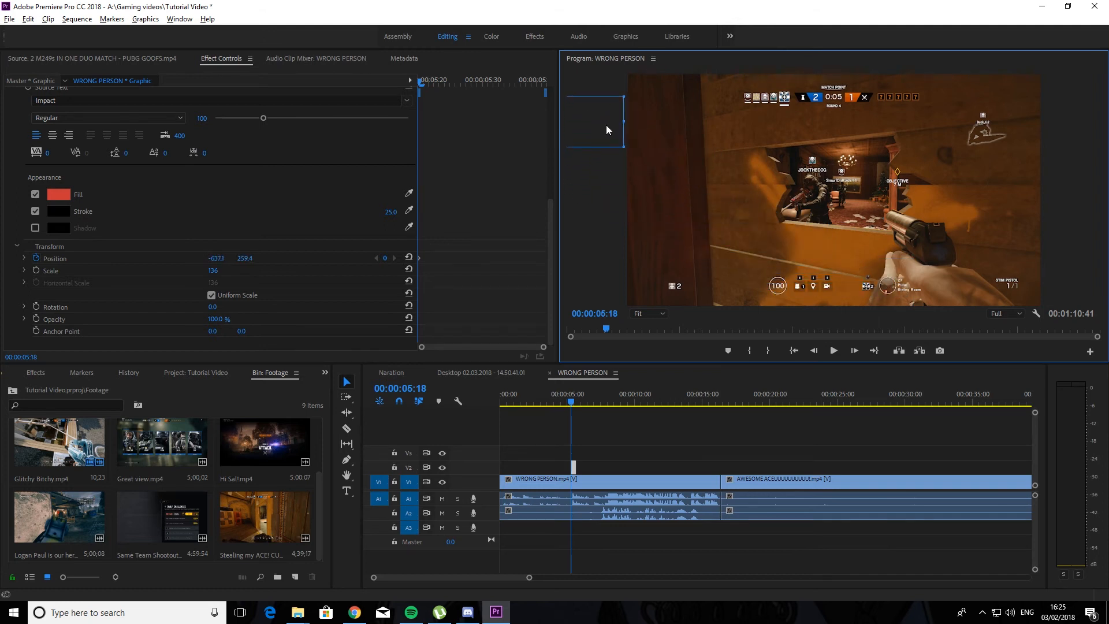
Add a position keyframe at 00:00:05:32 with the MISSED ME text moved past the frame's right edge, at about 1982, 269.4
key(space)
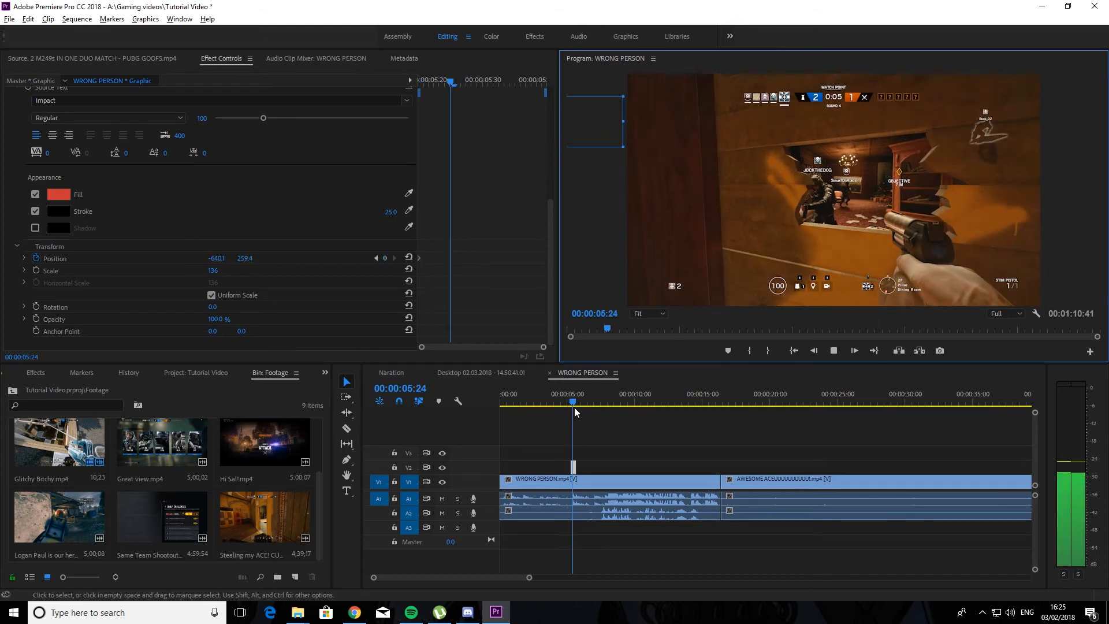
key(space)
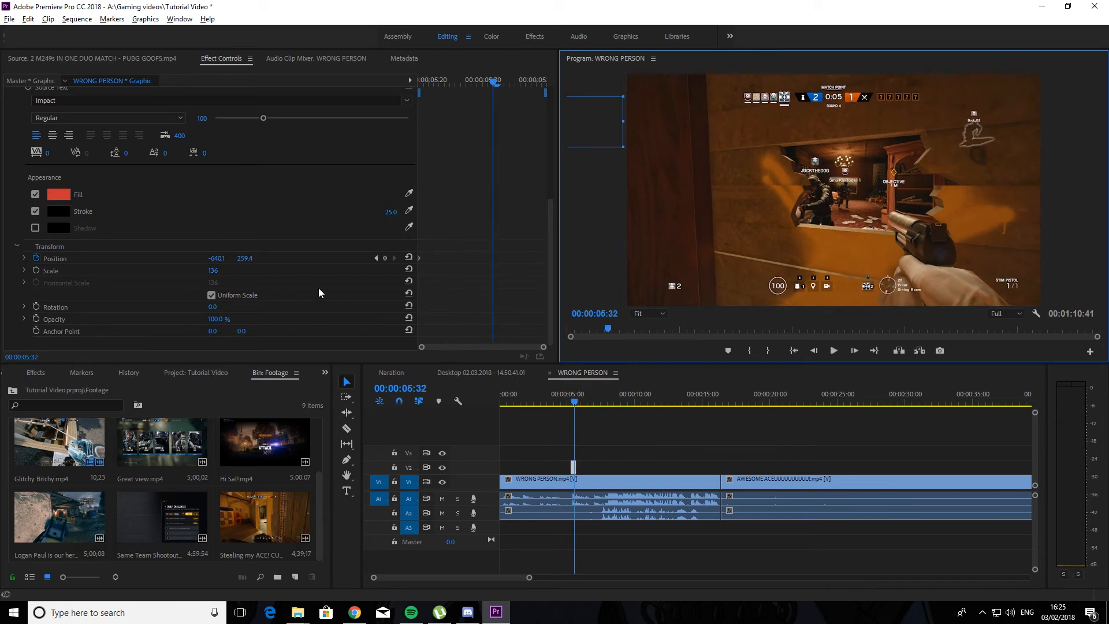
drag(607, 115, 1081, 126)
drag(520, 246, 470, 283)
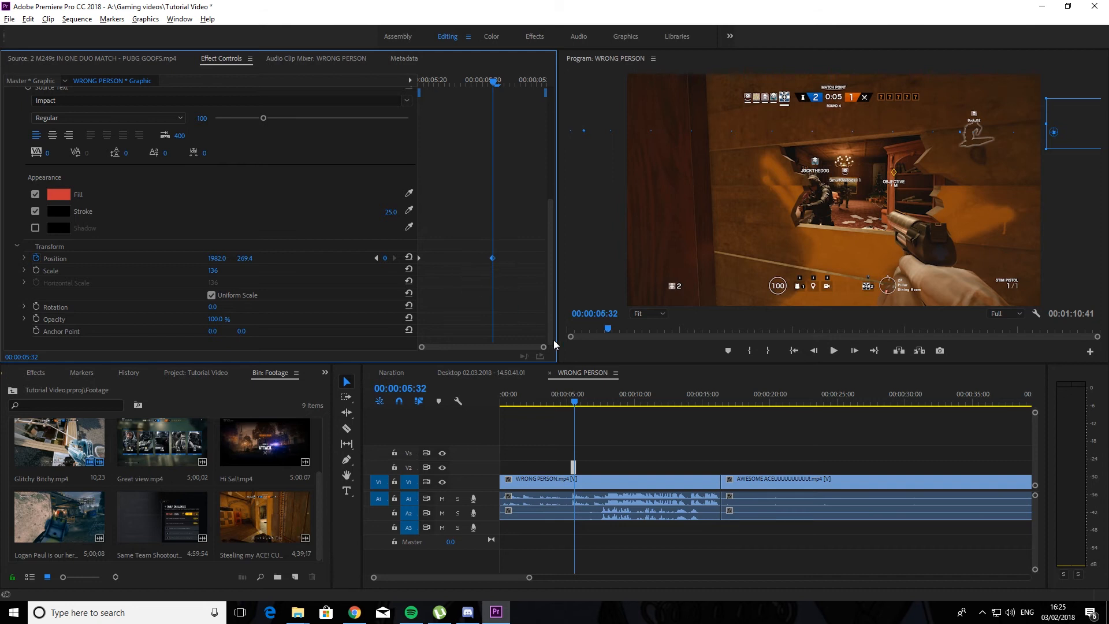
Trim the MISSED ME title on V2 to about one second, ending at its last position keyframe, and play it back
click(568, 400)
key(space)
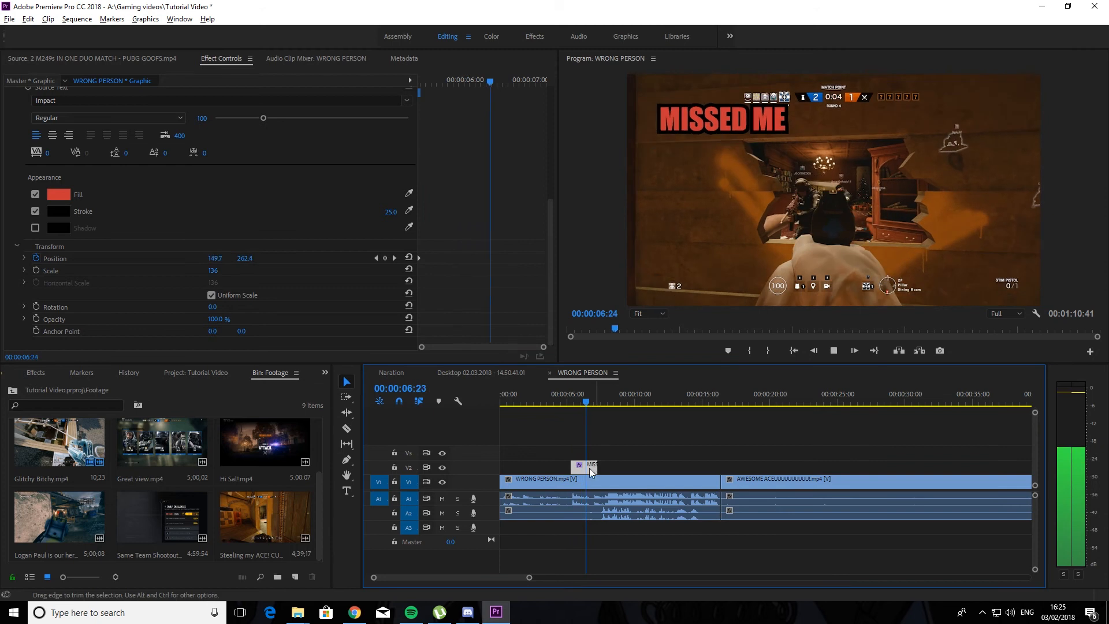
key(space)
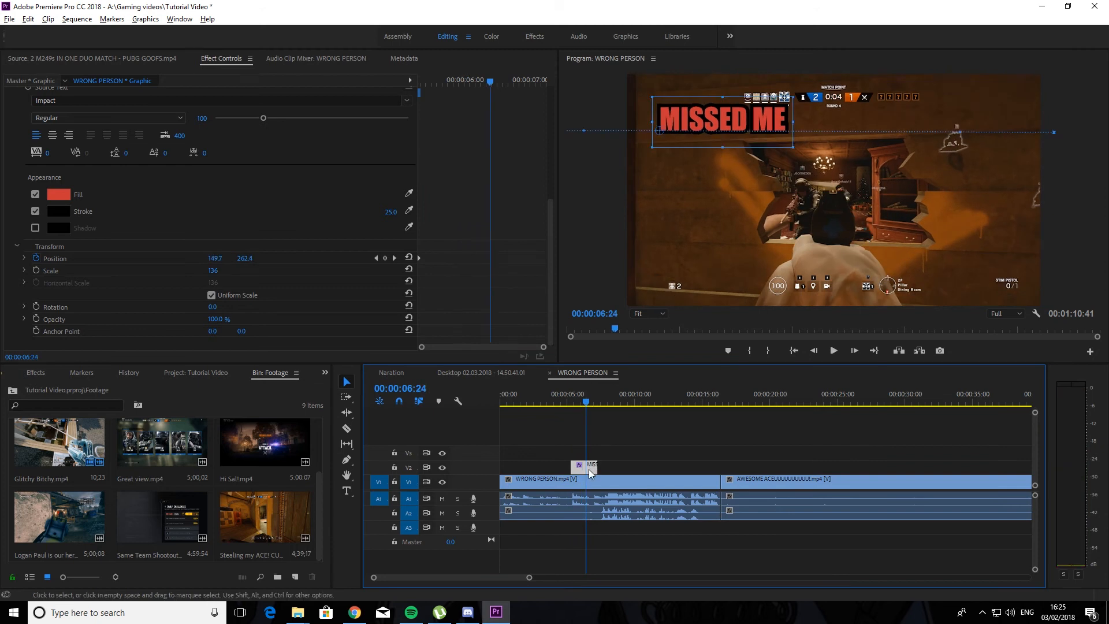
drag(596, 466, 586, 466)
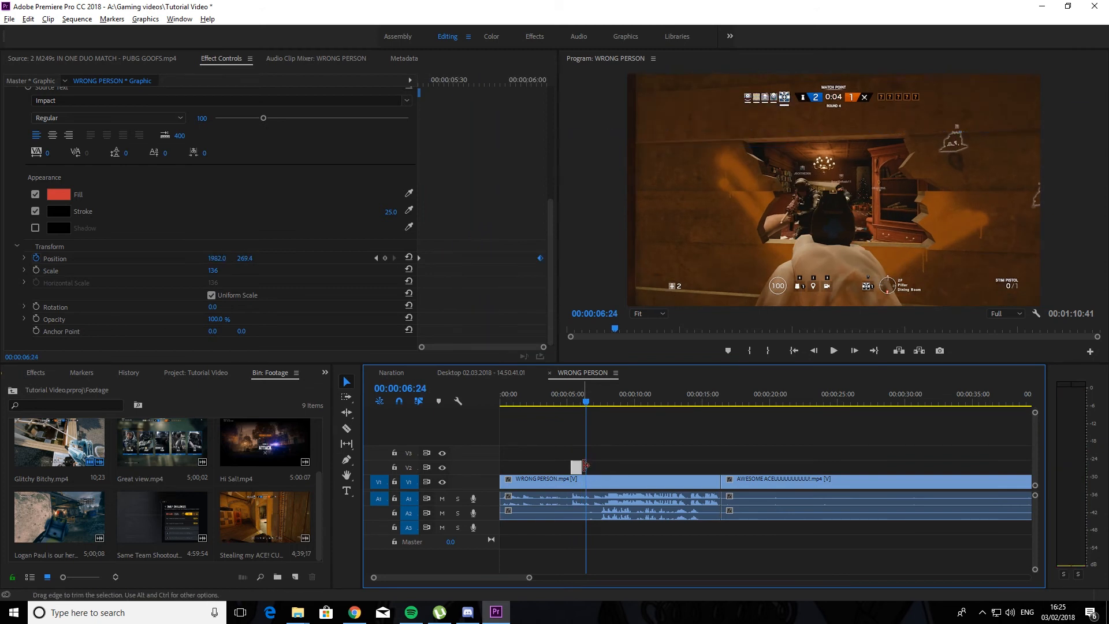
click(527, 263)
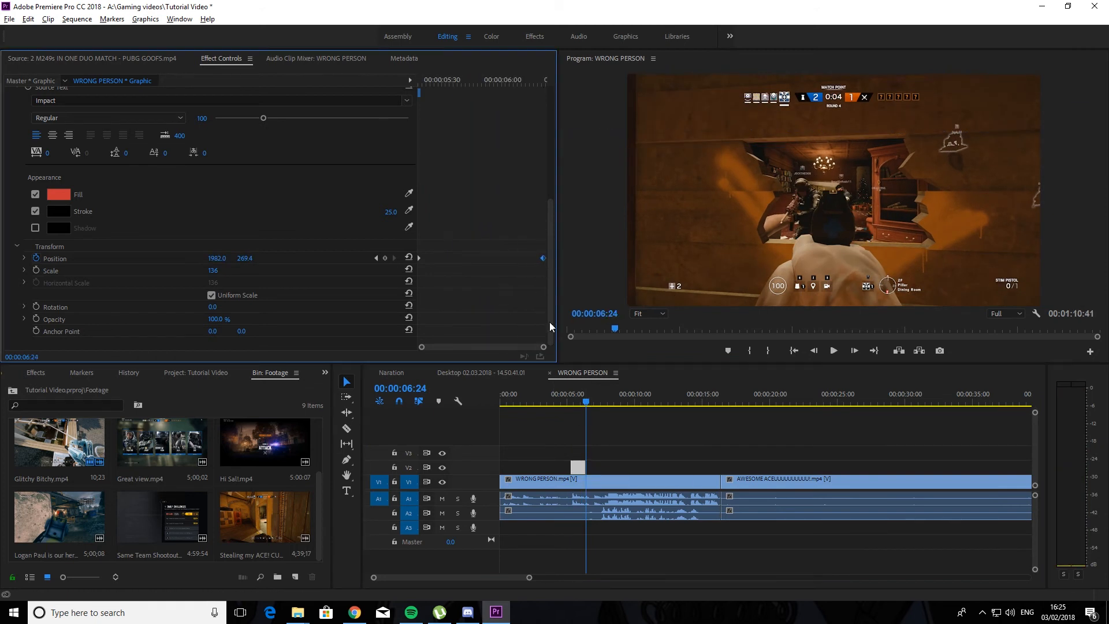
click(575, 401)
key(space)
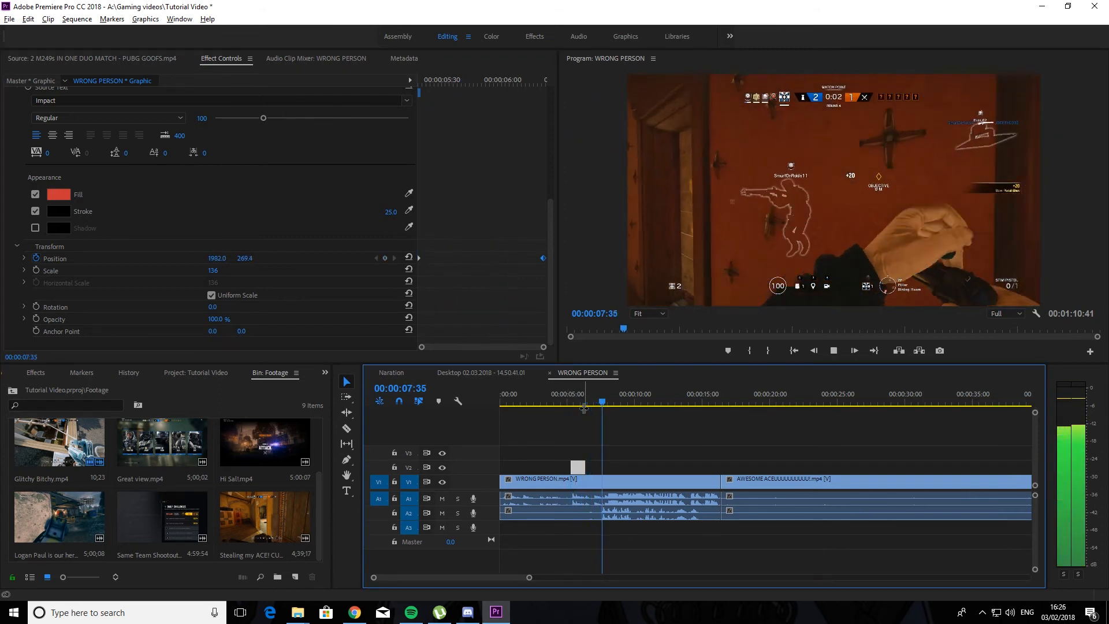
Enable rotation keyframing at the start of the MISSED ME title with a rotation of -20°
drag(589, 401, 571, 403)
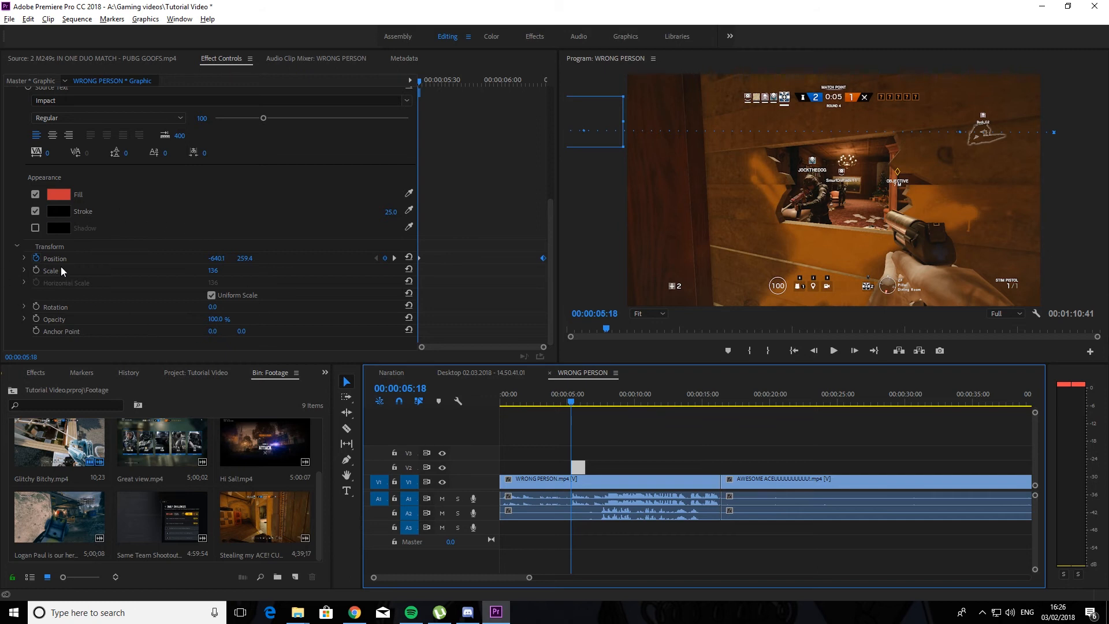
click(36, 307)
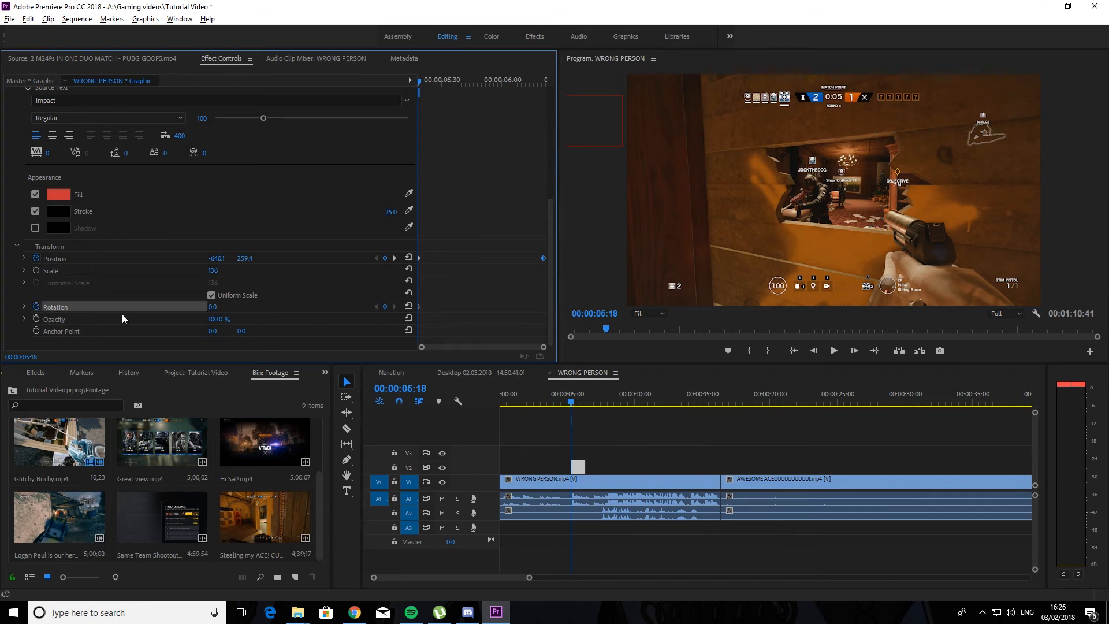
click(215, 307)
text(20)
key(Return)
text(-20)
key(Return)
Add a rotation keyframe of 20° at 00:00:06:21 for the MISSED ME title and play back the animation
drag(576, 396, 588, 407)
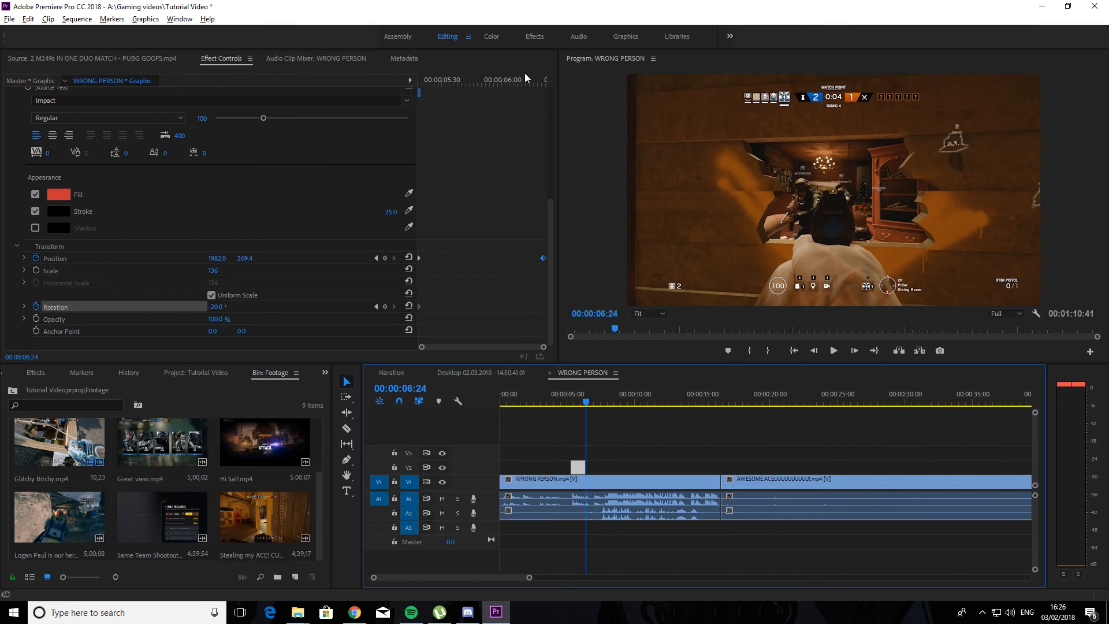
click(539, 86)
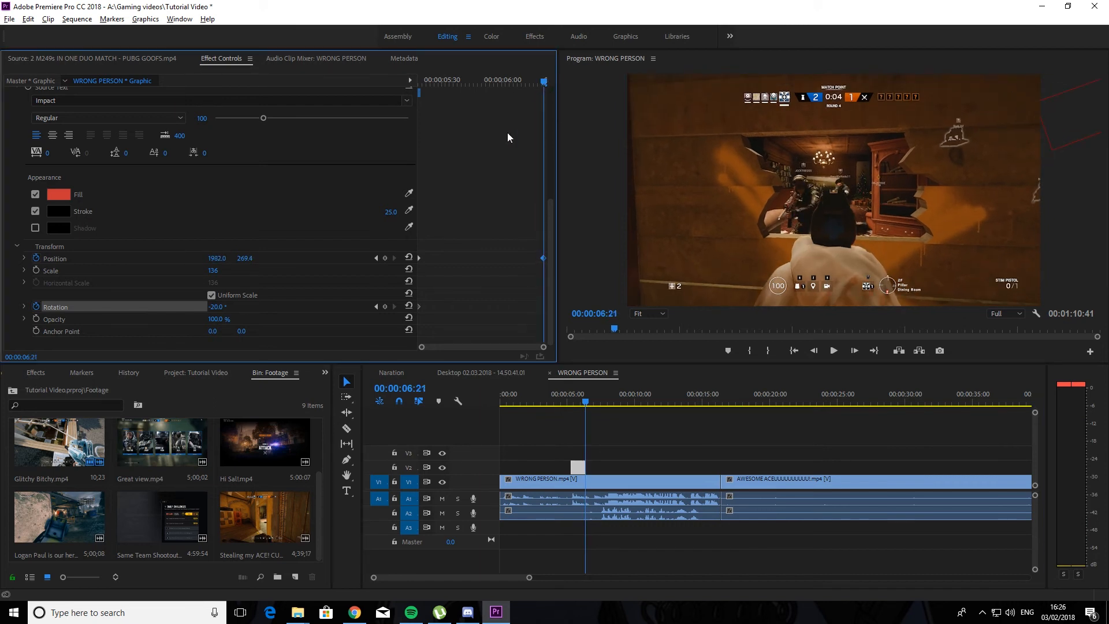
click(227, 306)
text(20)
key(Return)
drag(585, 402, 576, 409)
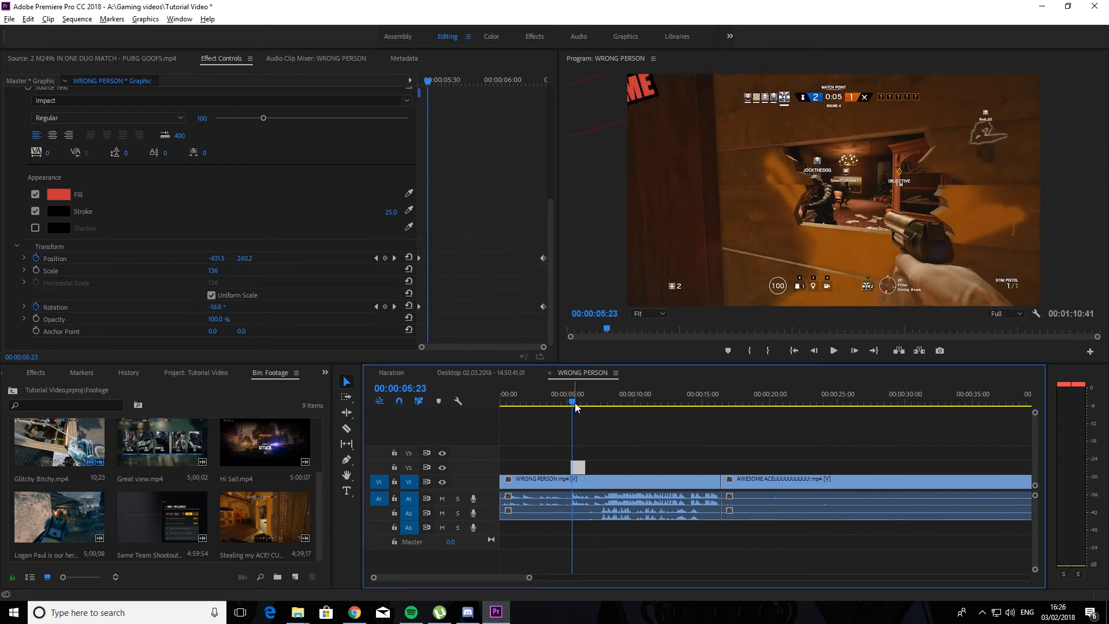
key(space)
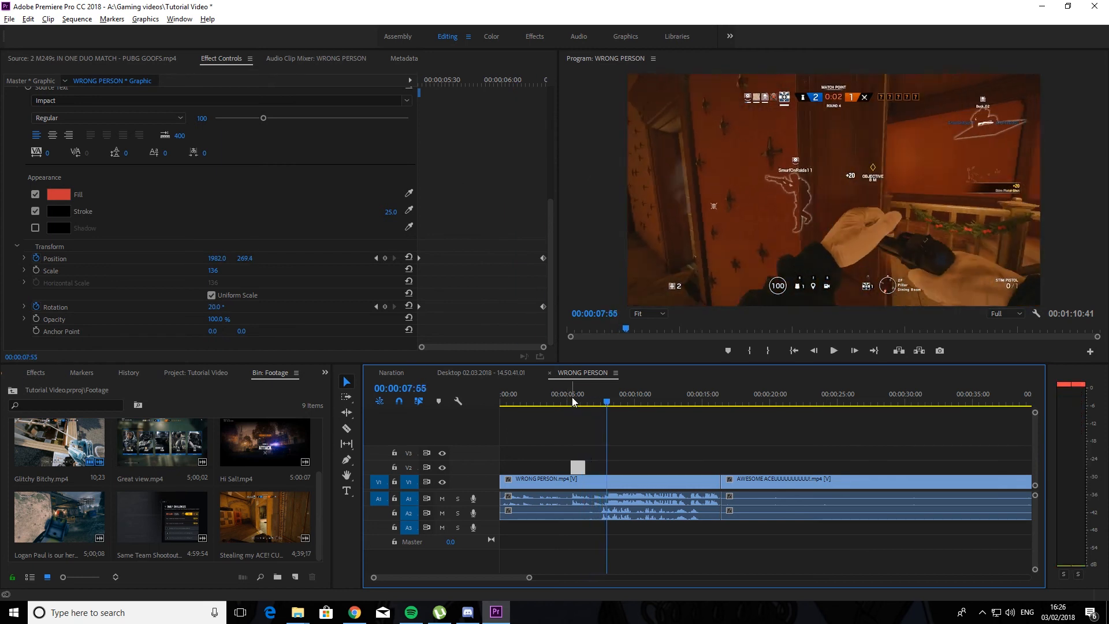
click(572, 399)
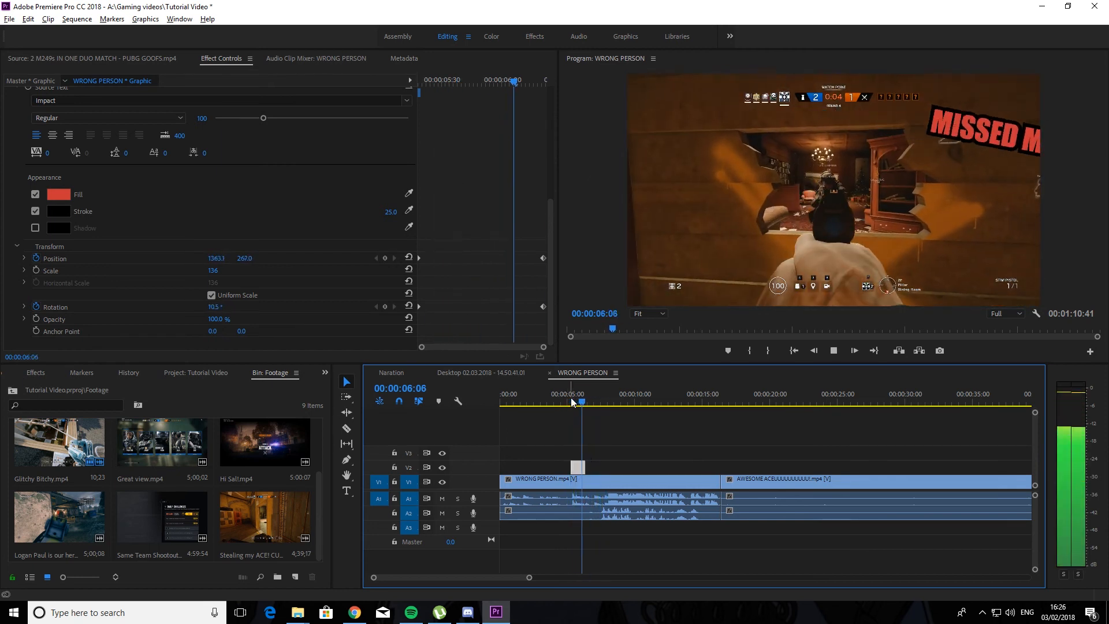
click(571, 398)
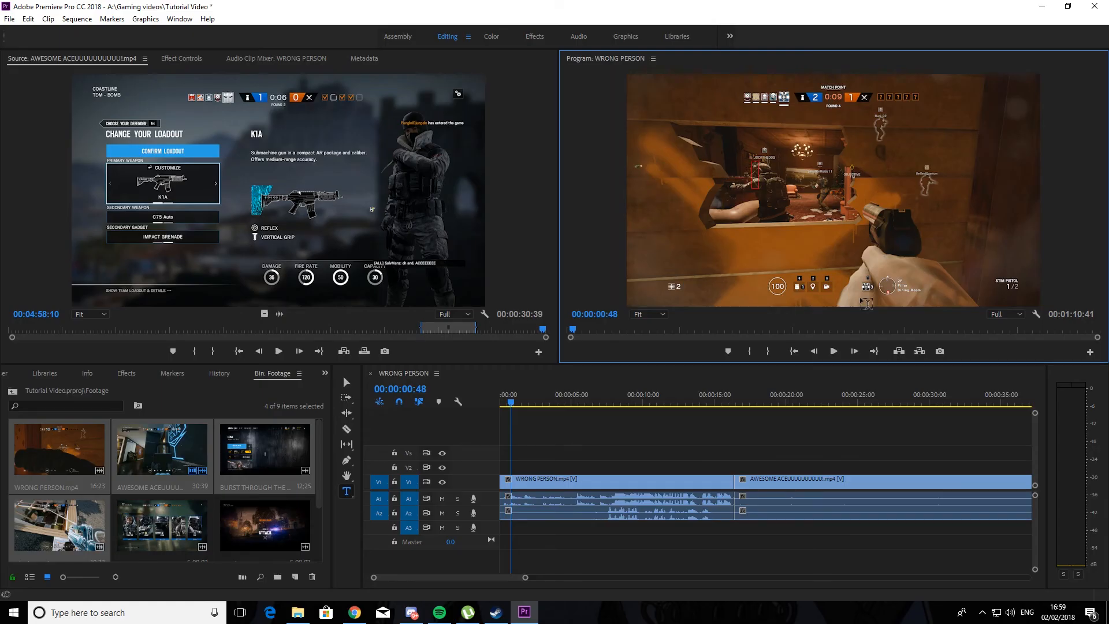
Add a DOES NOT WANT TO BE HEALED text title over the WRONG PERSON clip at 00:00:00:48
click(867, 304)
text(IES)
key(BackSpace)
key(BackSpace)
key(BackSpace)
text(DOES NOT WANT TO BE HEALED)
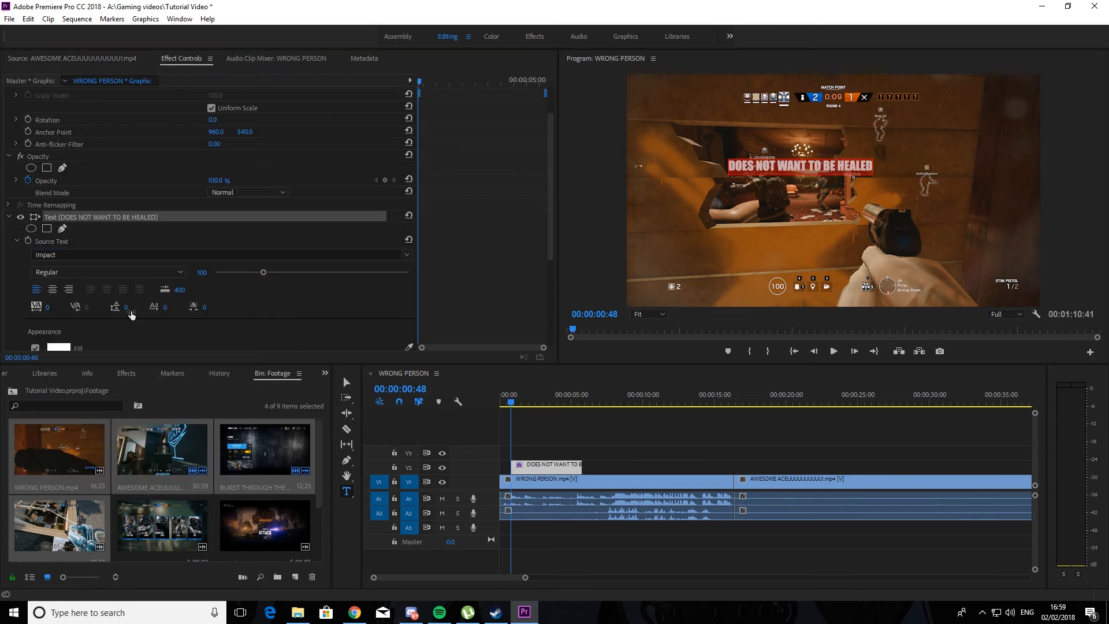
Give the DOES NOT WANT TO BE HEALED title a black stroke with a width of 36
scroll(246, 321, down, 2)
click(34, 319)
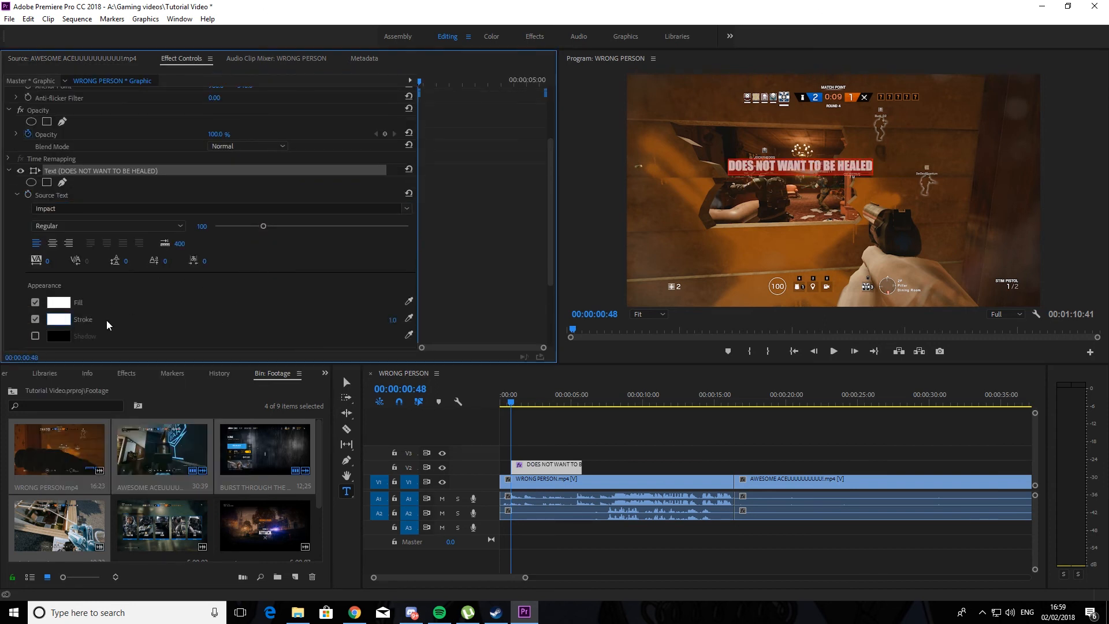
click(59, 319)
click(431, 257)
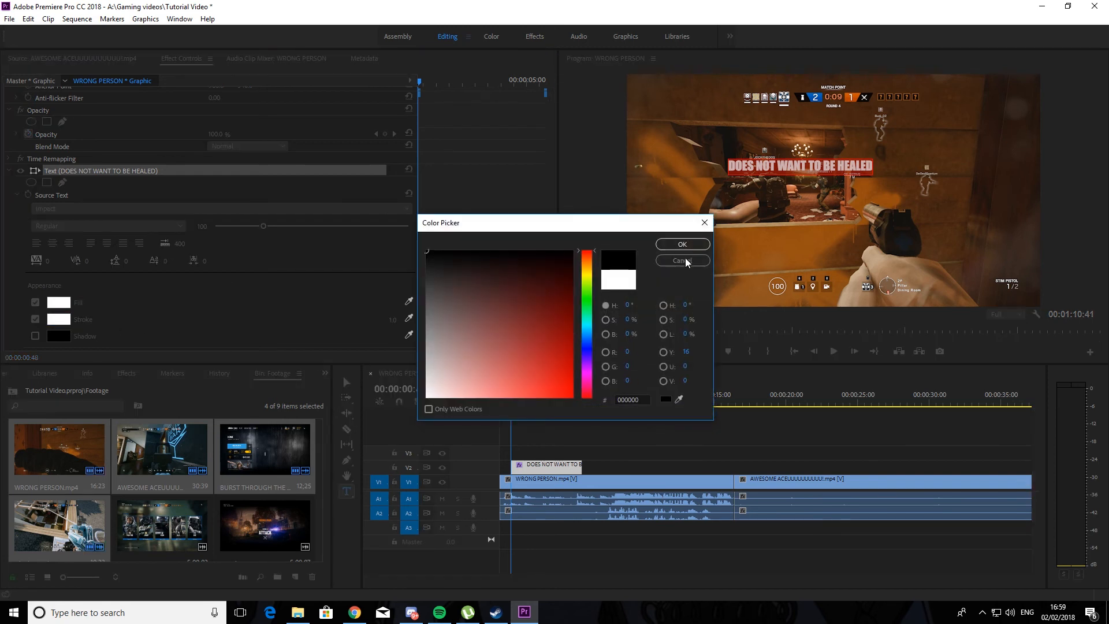
click(689, 248)
drag(393, 320, 410, 320)
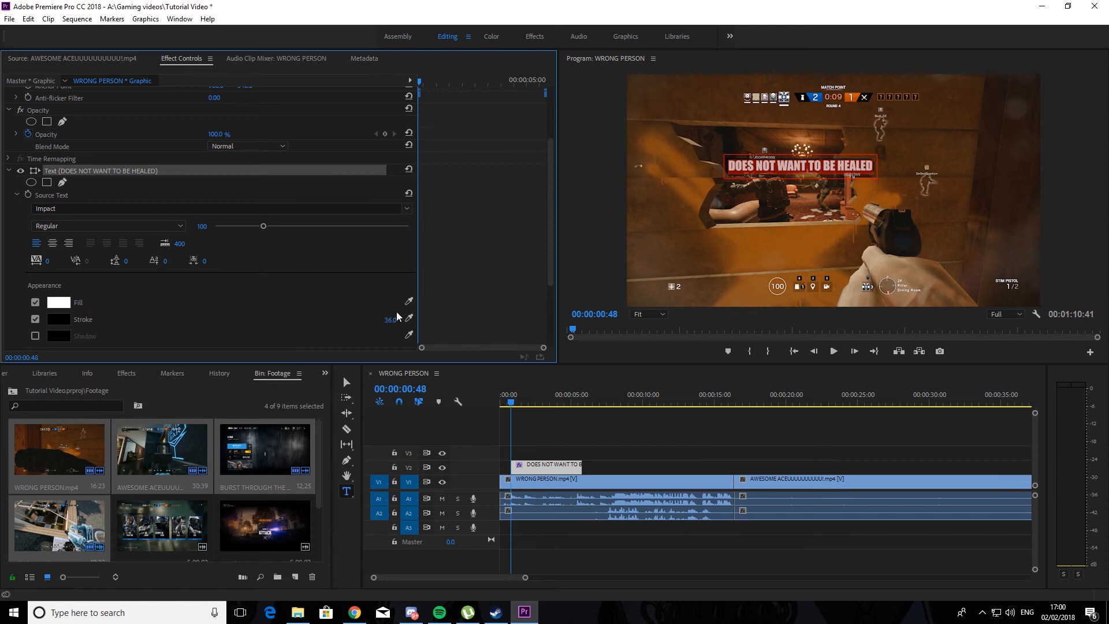
Shift the DOES NOT WANT TO BE HEALED title slightly to the right in the frame
key(v)
drag(831, 165, 848, 166)
click(883, 218)
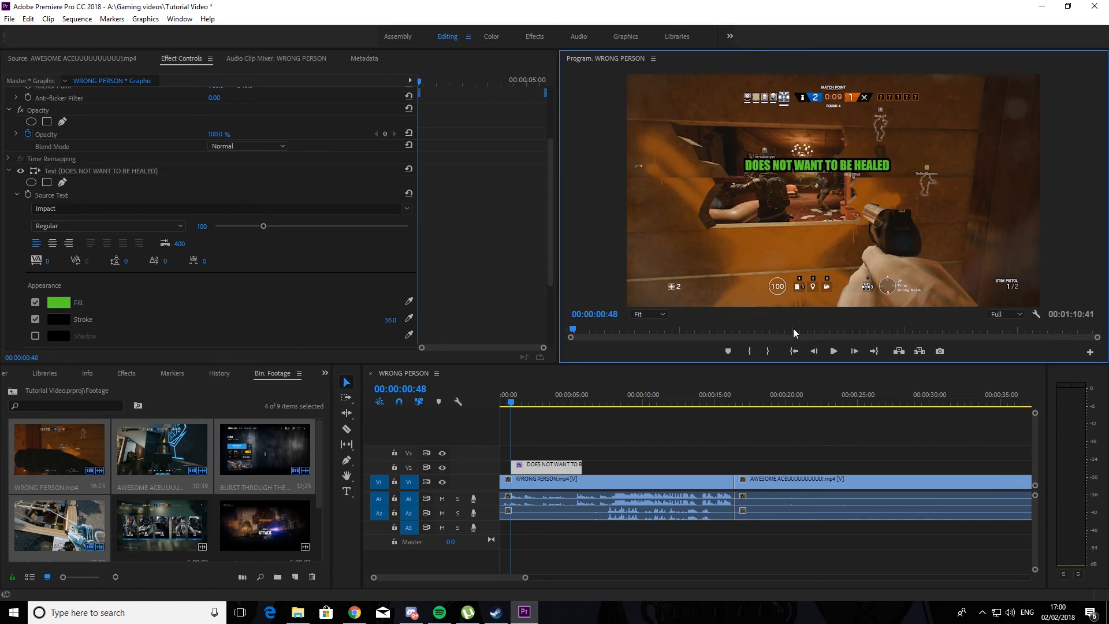
Enable position keyframing for the DOES NOT WANT TO BE HEALED text at 00:00:00:48
click(872, 175)
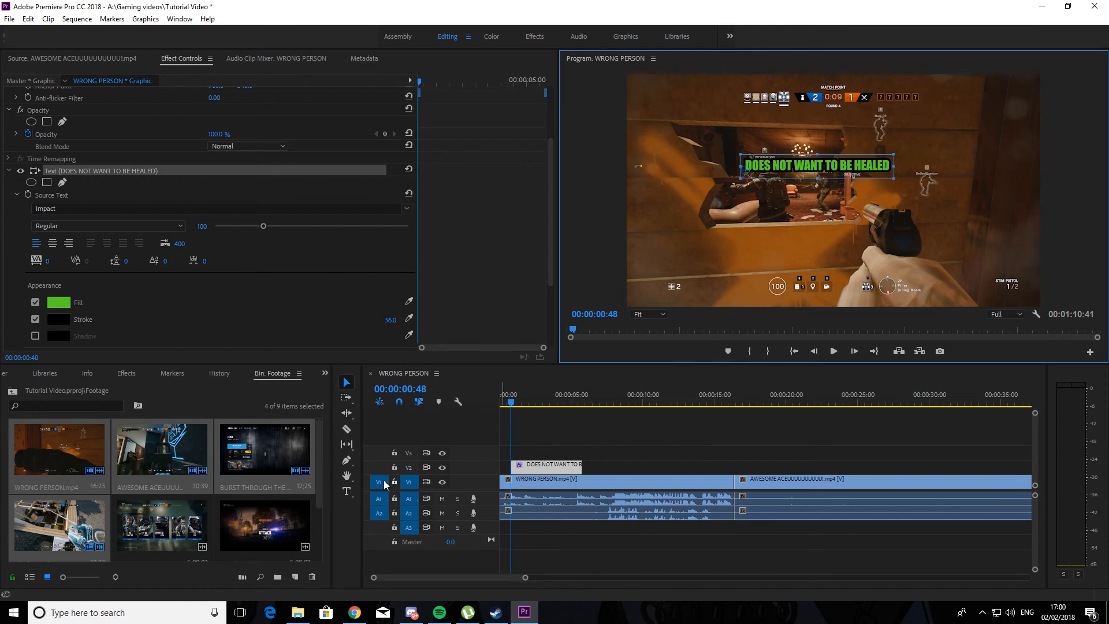
scroll(179, 292, down, 3)
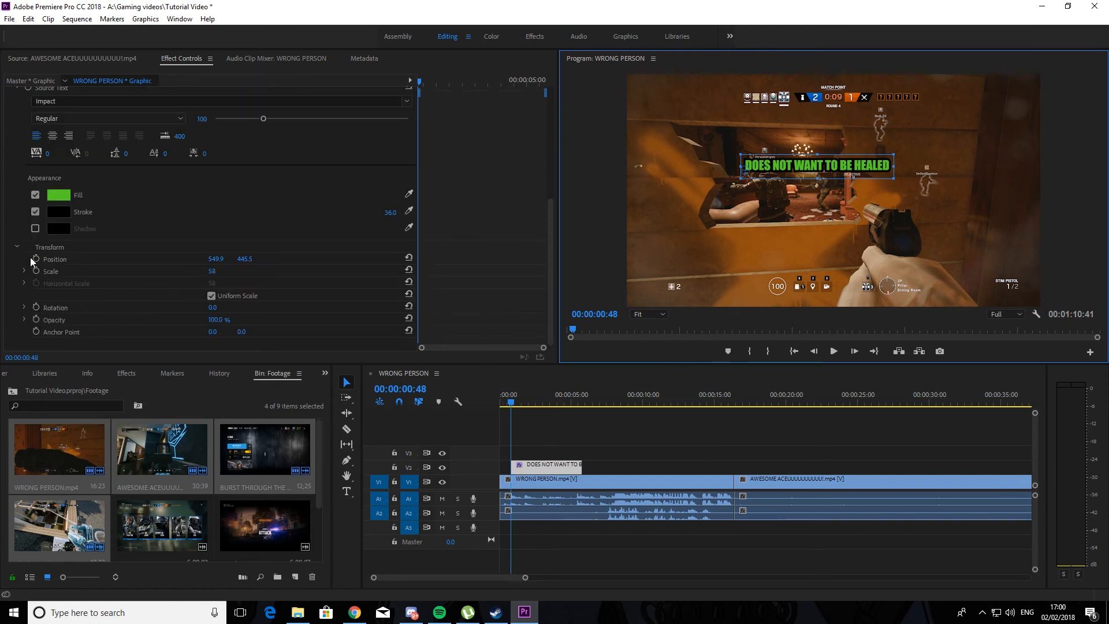
click(35, 260)
click(842, 166)
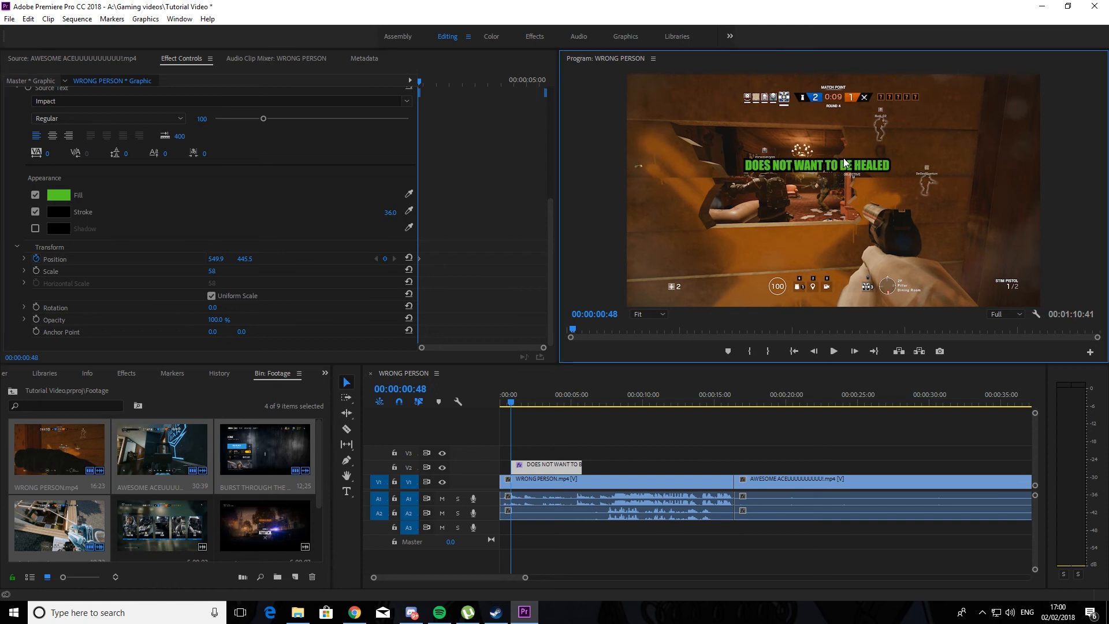
Keyframe the DOES NOT WANT TO BE HEALED title's position frame by frame from 00:00:00:48 to follow the character, and select its position keyframes
key(Right)
drag(842, 174, 852, 175)
key(Right)
key(Right)
key(Right)
key(Right)
key(Right)
key(Right)
key(Right)
drag(540, 347, 428, 349)
drag(541, 238, 416, 293)
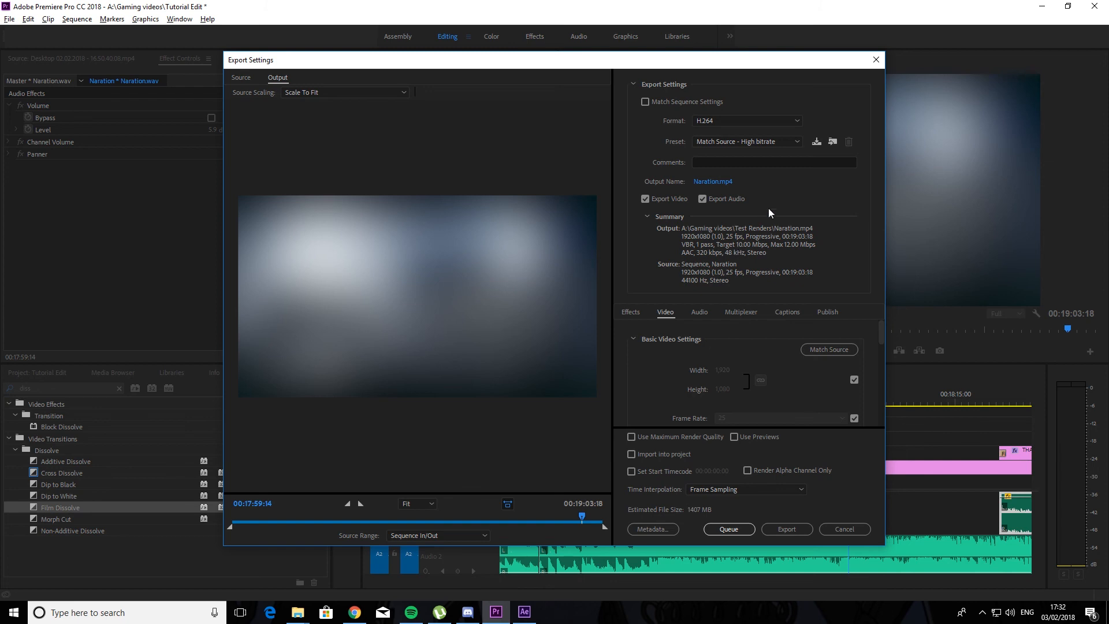
Choose the Match Source - High bitrate export preset and begin naming the output file TR in the Gaming videos folder's All Past Videos subfolder
click(751, 144)
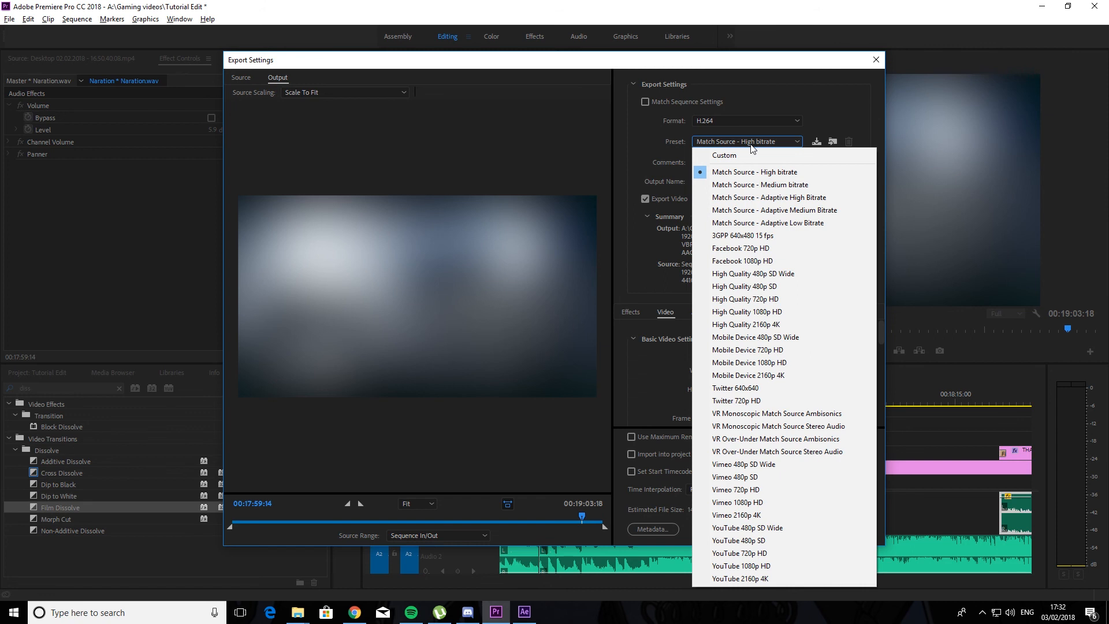
click(746, 171)
click(720, 181)
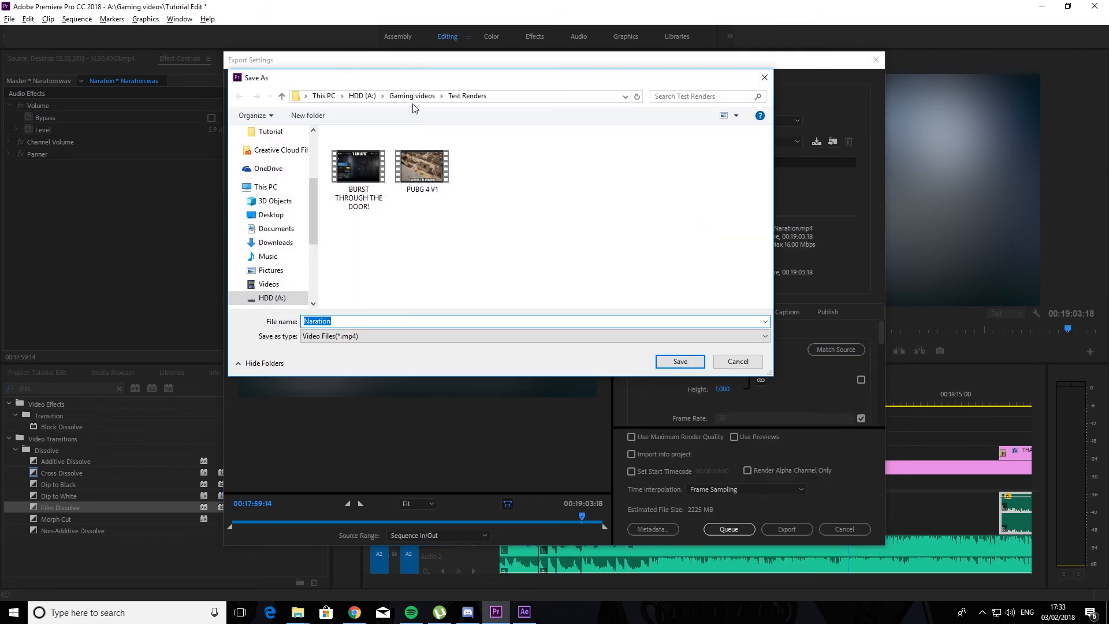
click(412, 96)
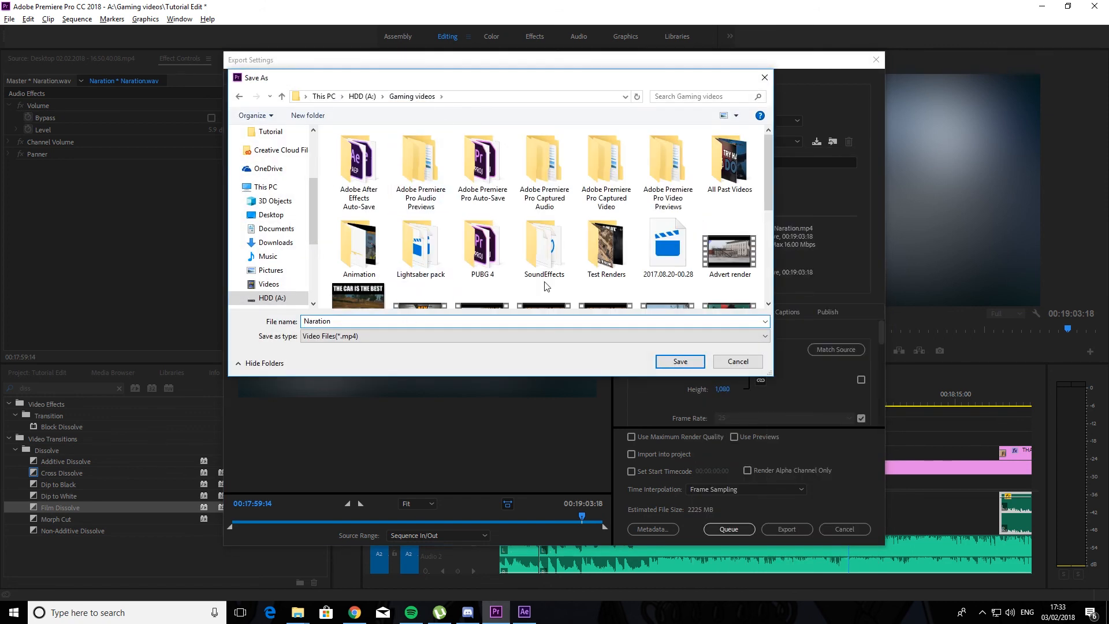
double_click(729, 165)
click(403, 320)
text(TR)
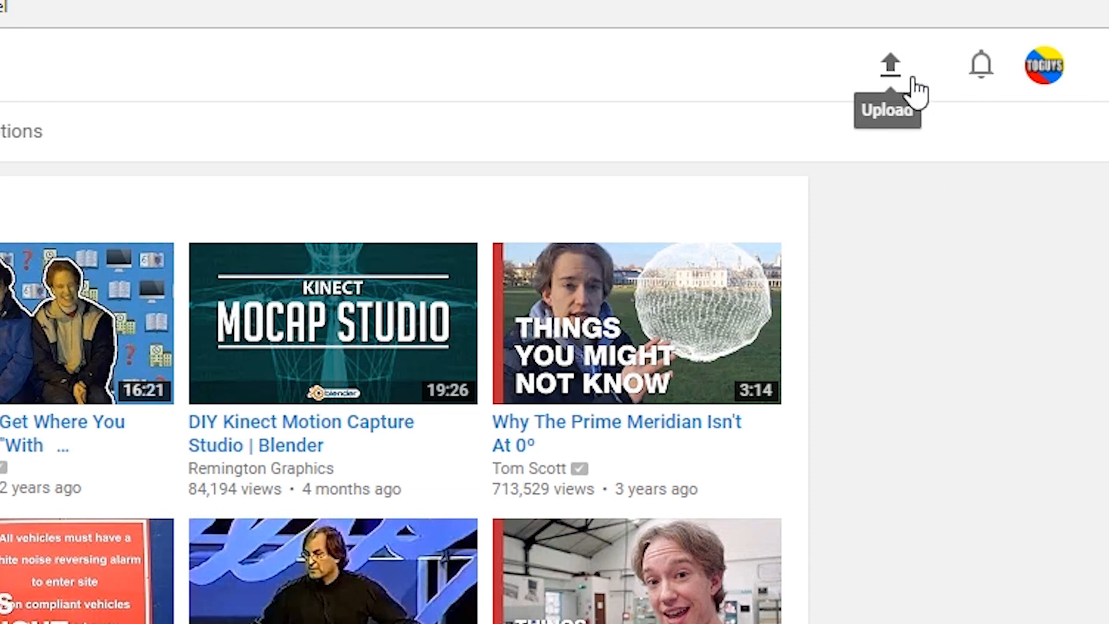
Start a YouTube upload and describe playing rainbow six siege with a bunch of friends, having fun and team killing, ending with "GLORY TO RUSSIA!!!"
click(893, 62)
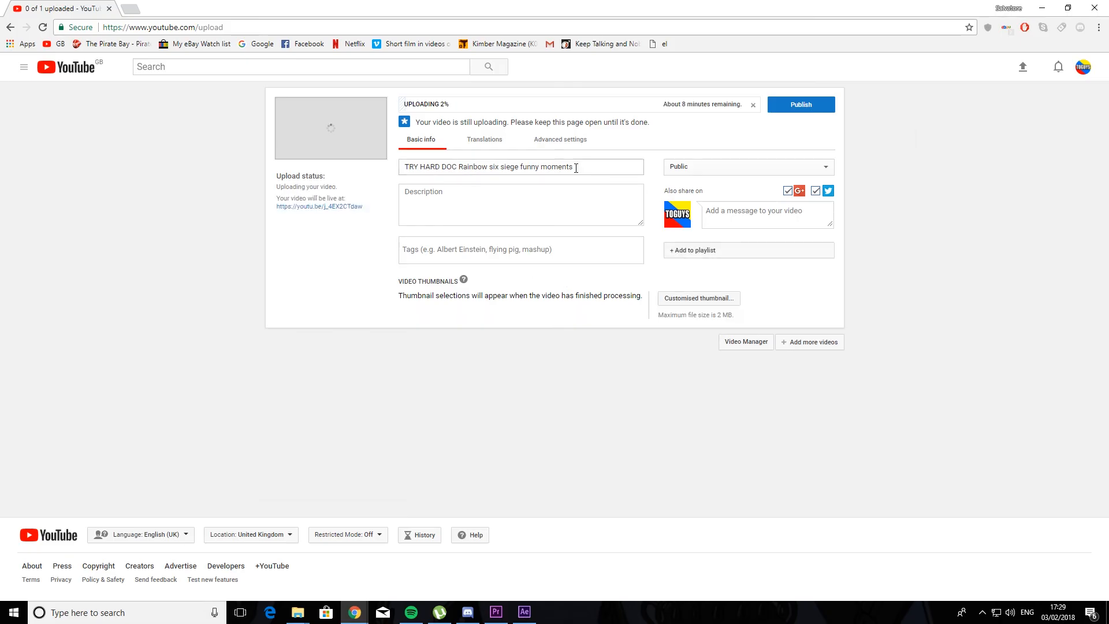
drag(574, 167, 379, 179)
click(487, 208)
text(Today we are going to be playing rainbow six siege with a bunch of fri)
text(ends. Having some fun and team killing. we)
text( GLORY TO RUSSIA!!!)
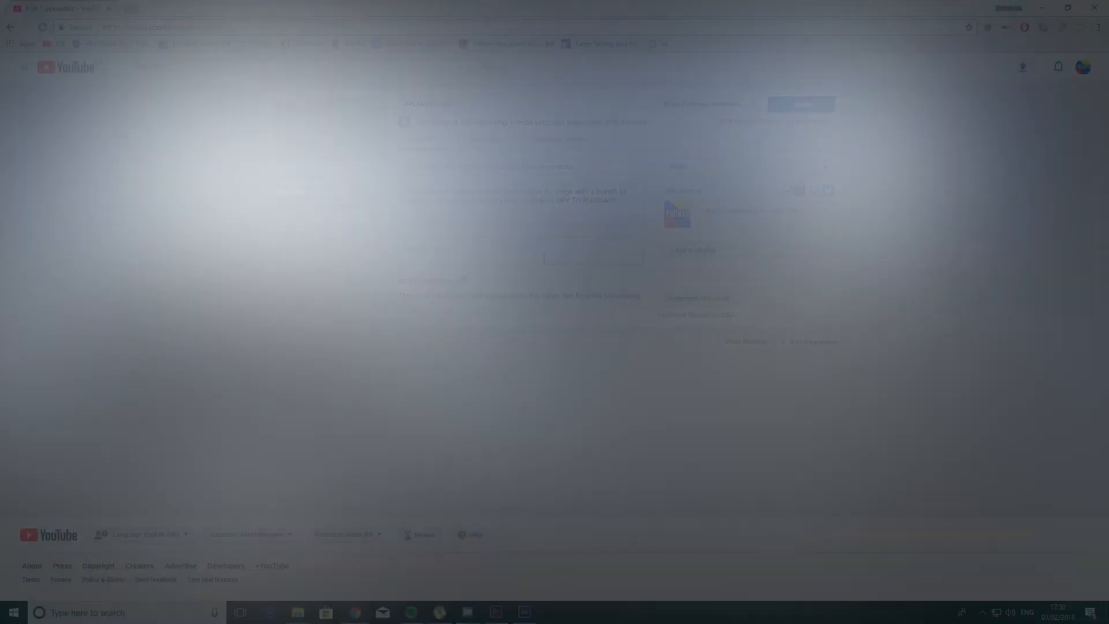